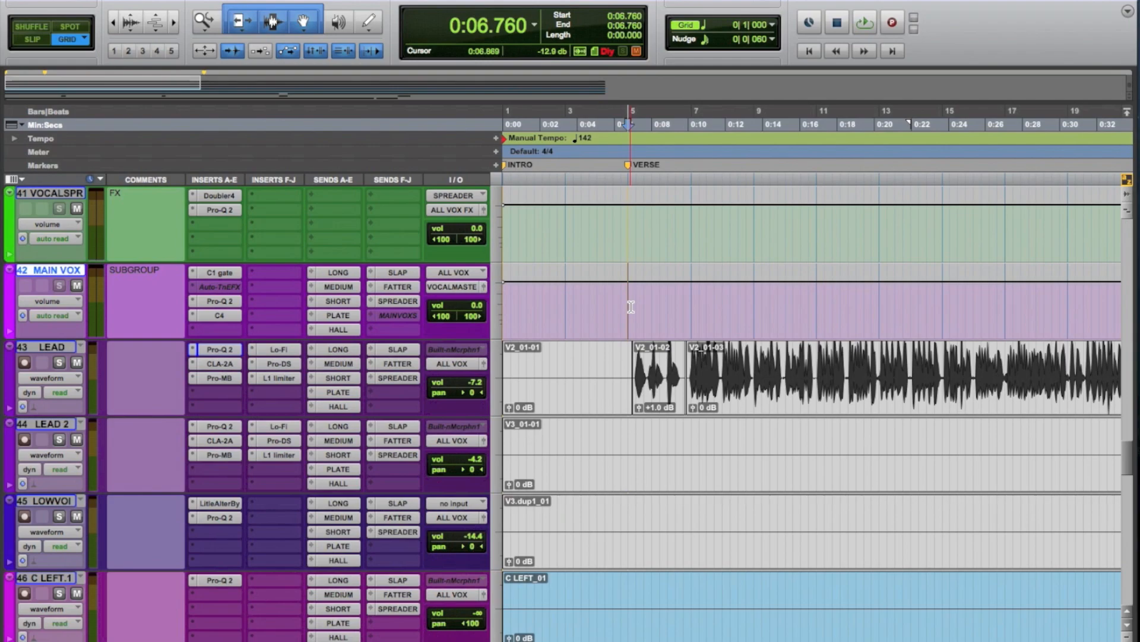
Open the Pro-Q 2 equalizer on the LEAD track, select the V2_01-03 clip and solo the track
{"action": "left_click", "coordinate": [230, 349]}
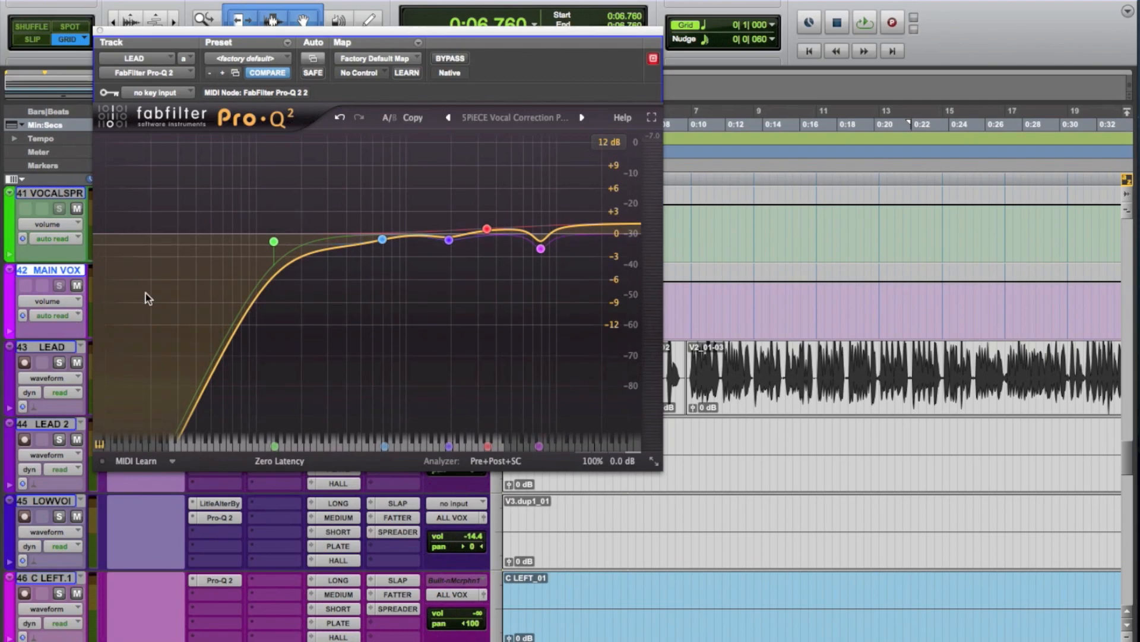
{"action": "left_click", "coordinate": [784, 401]}
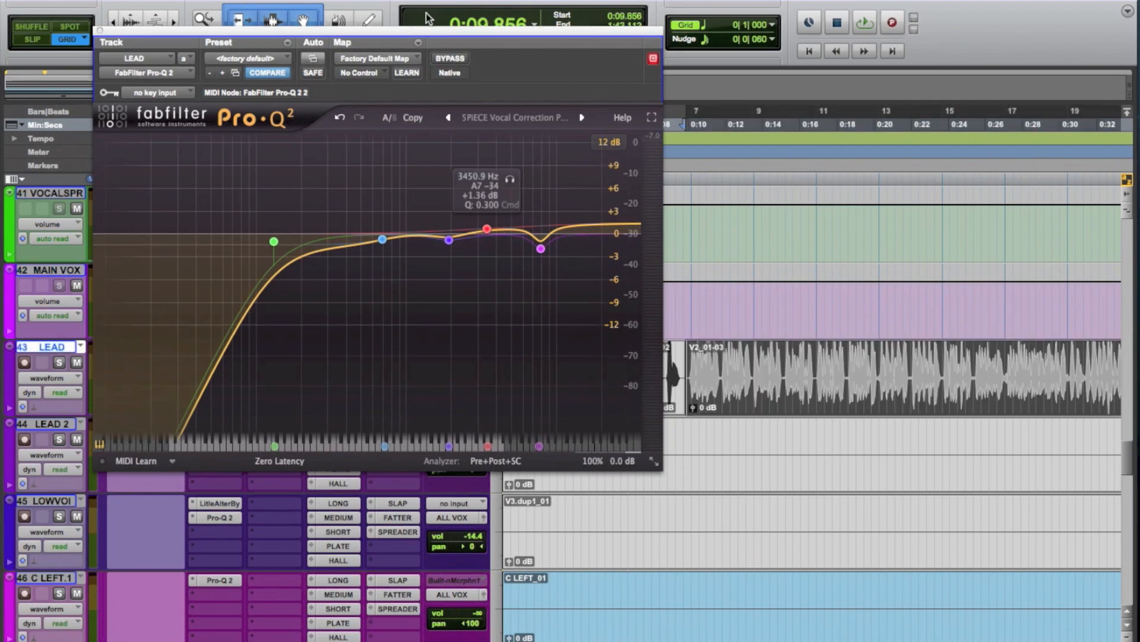
{"action": "left_click_drag", "start_coordinate": [442, 38], "coordinate": [532, 40]}
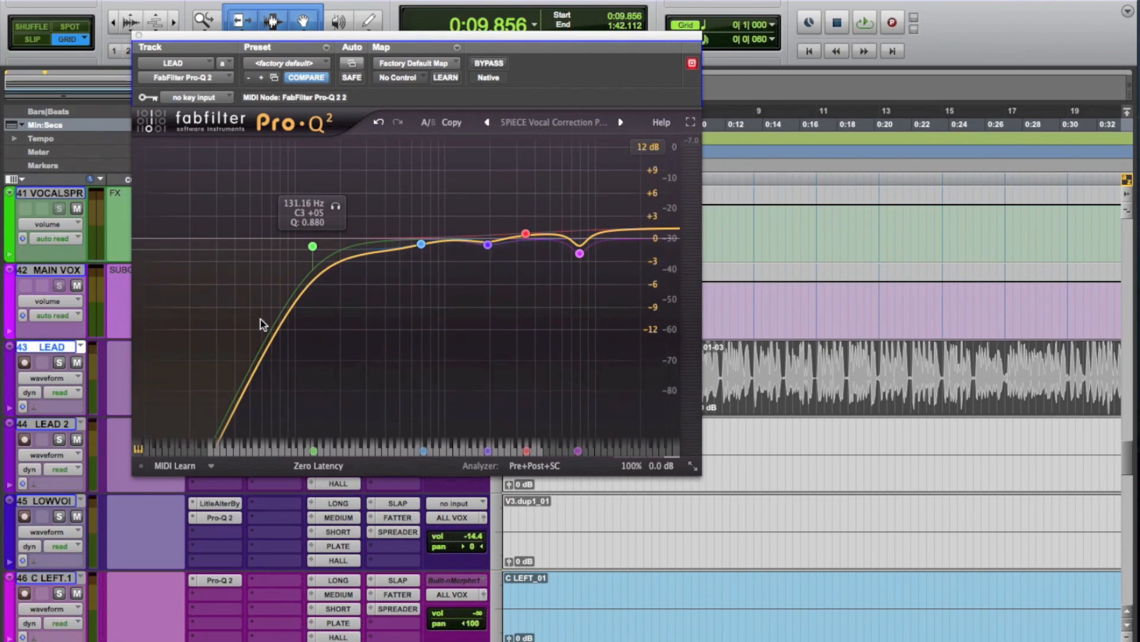
{"action": "key", "text": "shift+s"}
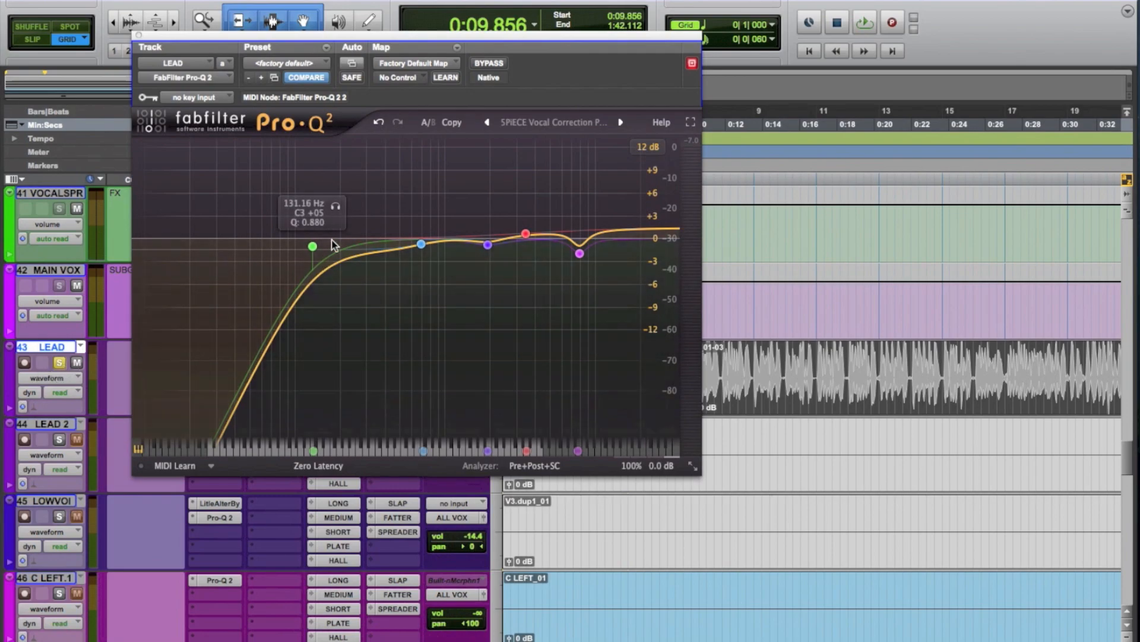
Audition only what the 131.16 Hz low-cut band removes from the lead vocal
{"action": "left_click", "coordinate": [336, 207]}
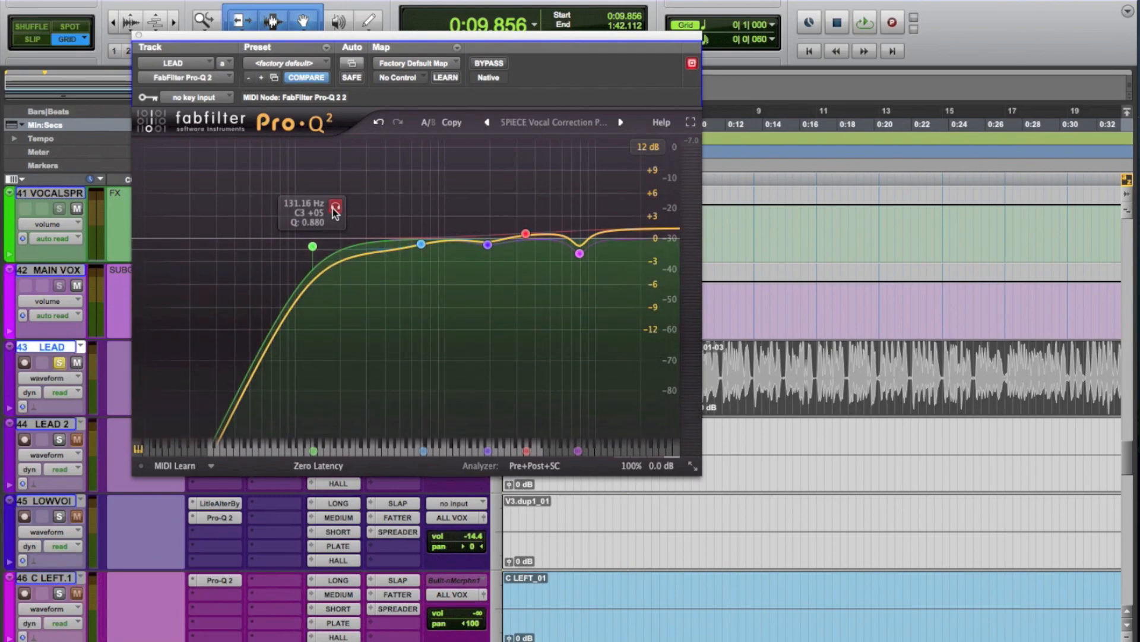
{"action": "key", "text": "space"}
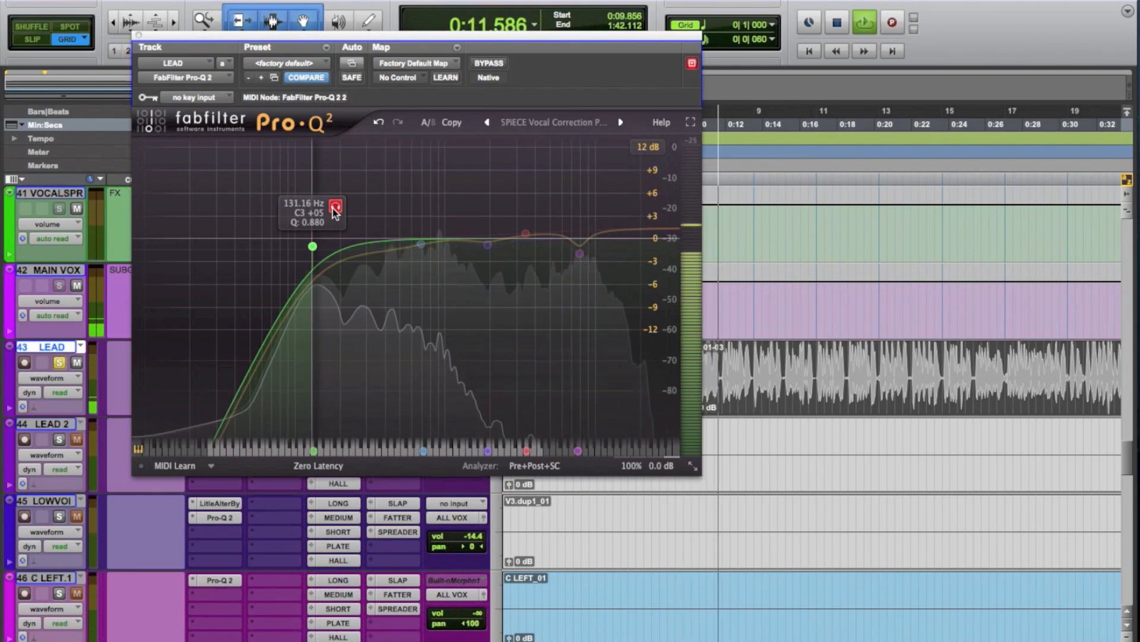
{"action": "key", "text": "space"}
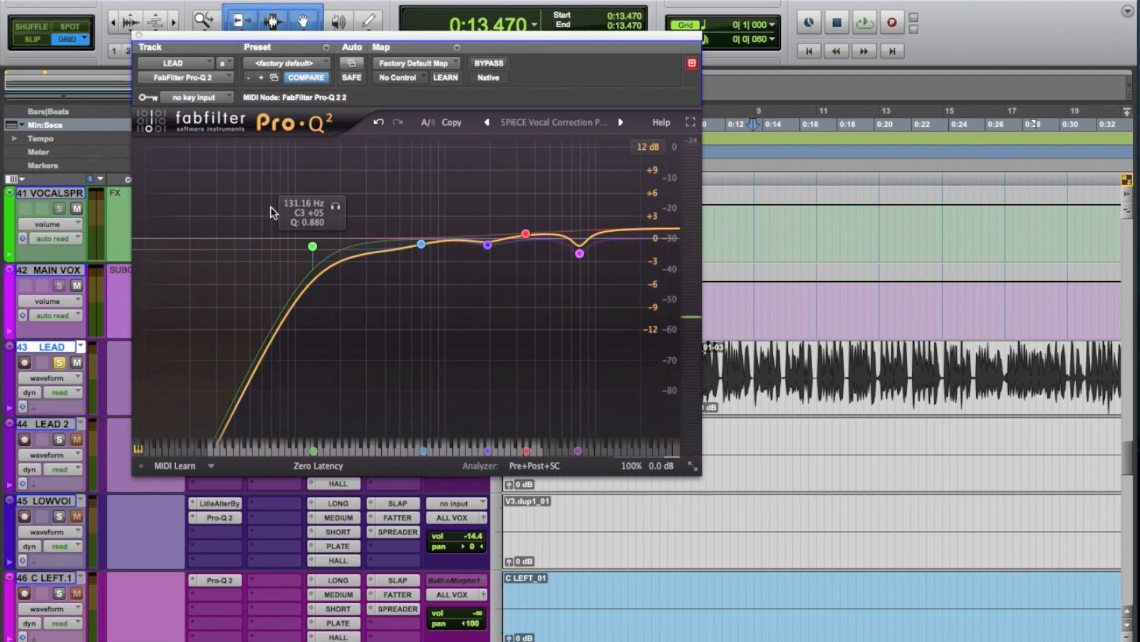
Compare the soloed lead vocal with the 131.16 Hz low-cut band disabled and re-enabled during playback
{"action": "double_click", "coordinate": [313, 247]}
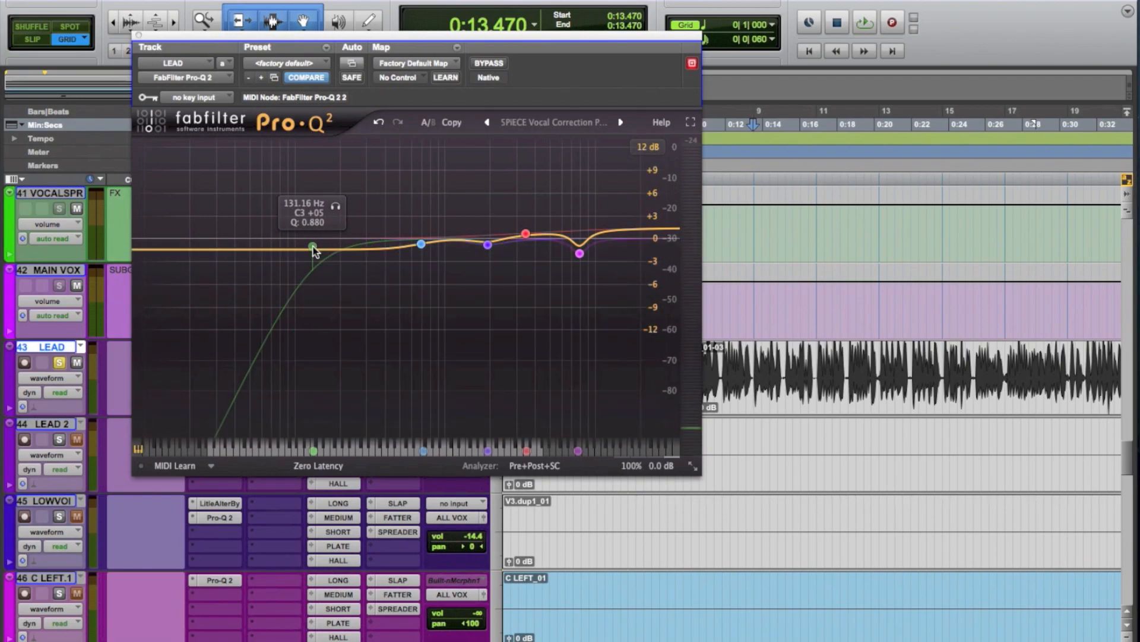
{"action": "key", "text": "space"}
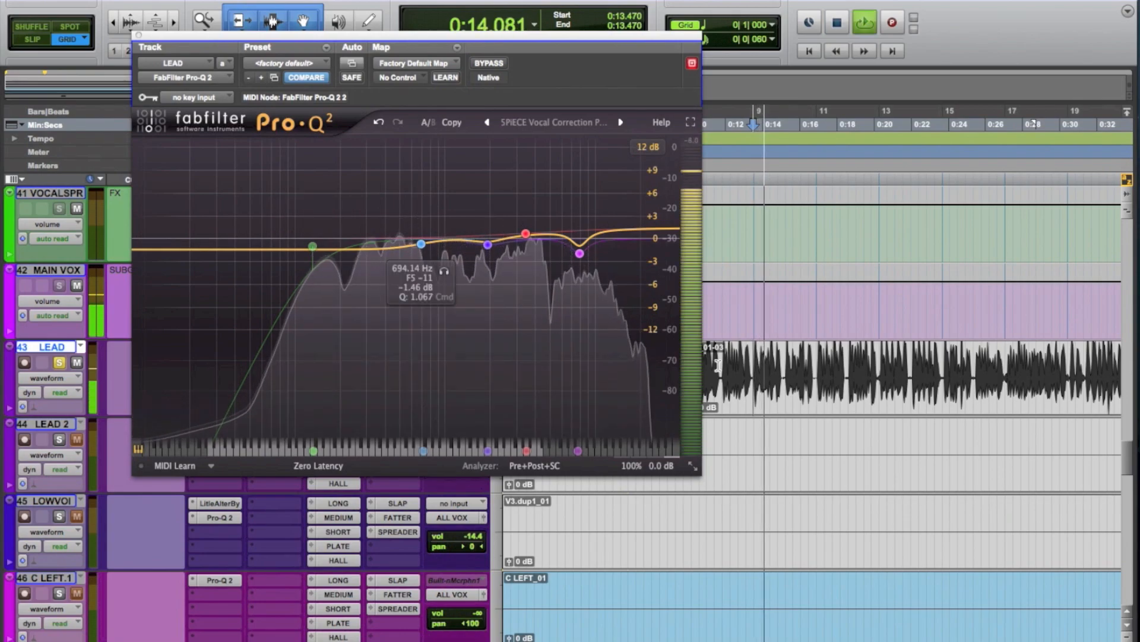
{"action": "double_click", "coordinate": [312, 246]}
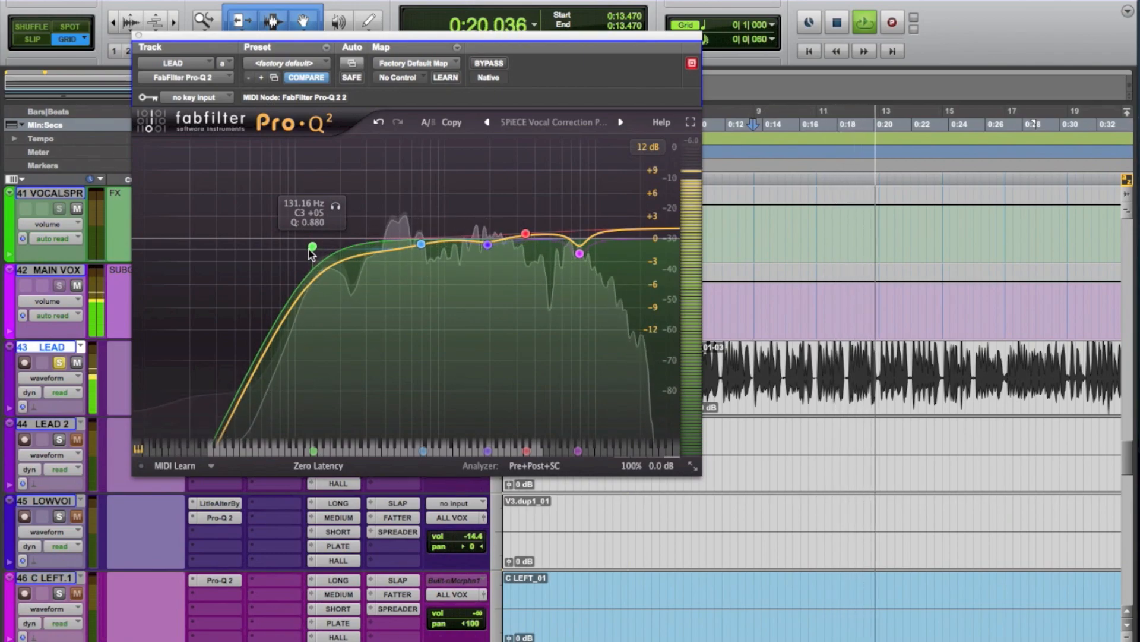
{"action": "key", "text": "space"}
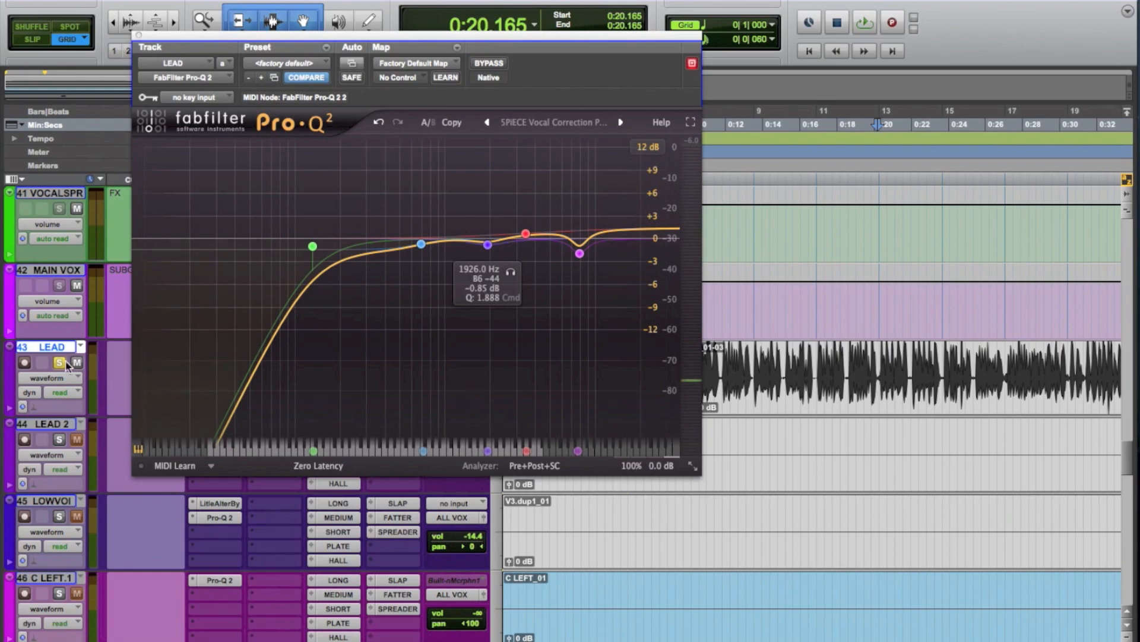
Play the V2_01-03 clip in the full mix, comparing LEAD's Pro-Q 2 bypassed and enabled
{"action": "left_click", "coordinate": [847, 404]}
{"action": "left_click", "coordinate": [489, 63]}
{"action": "key", "text": "space"}
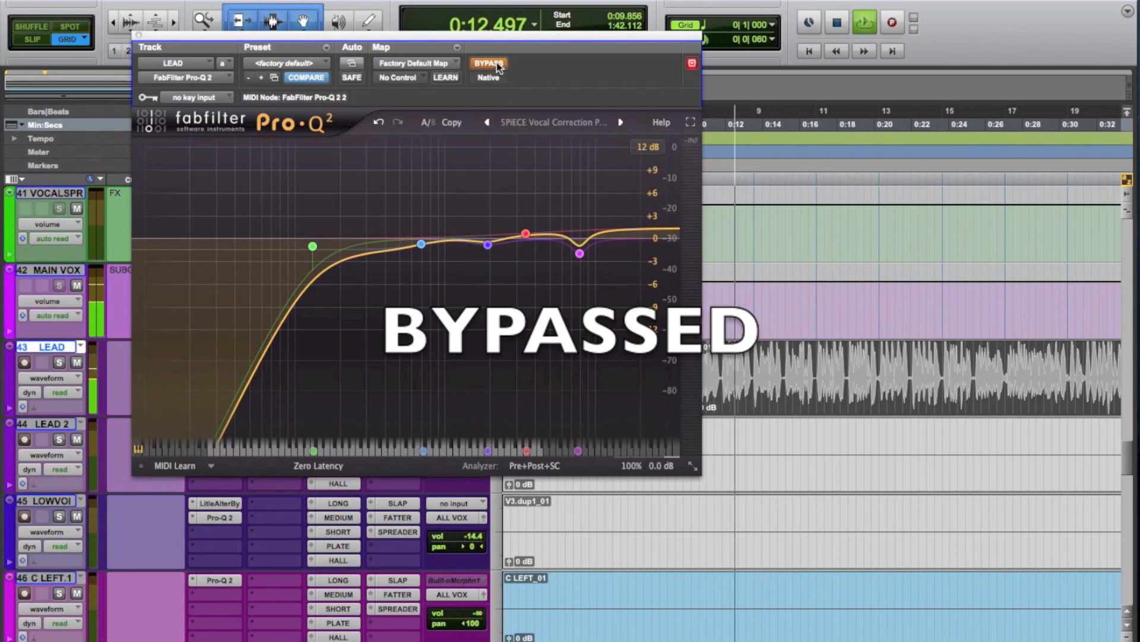
{"action": "left_click", "coordinate": [489, 63]}
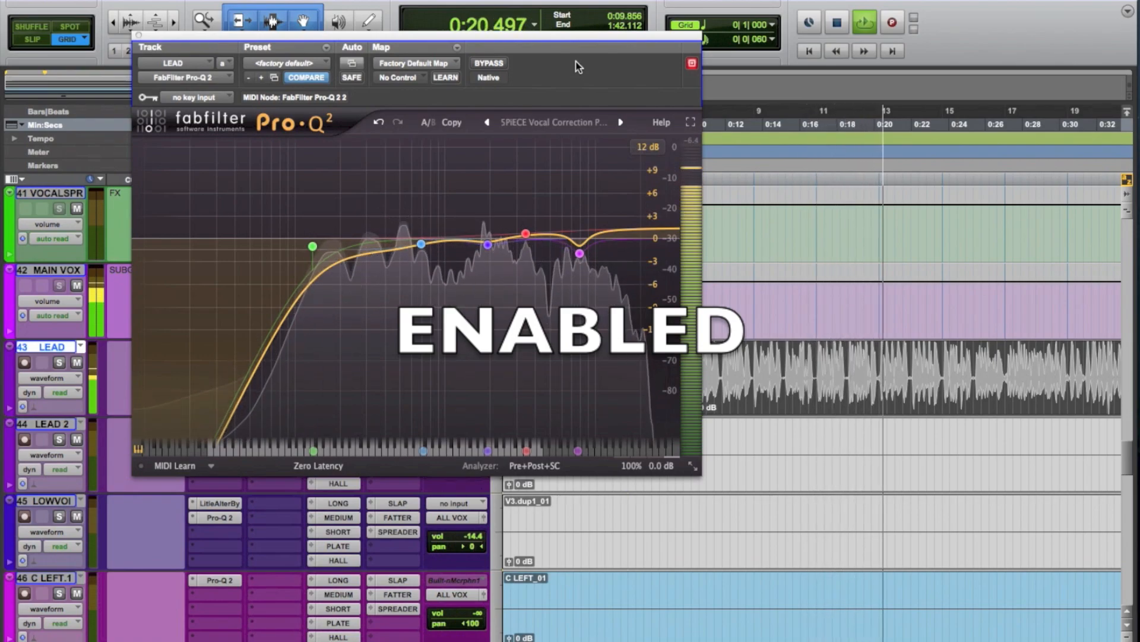
{"action": "left_click", "coordinate": [489, 63]}
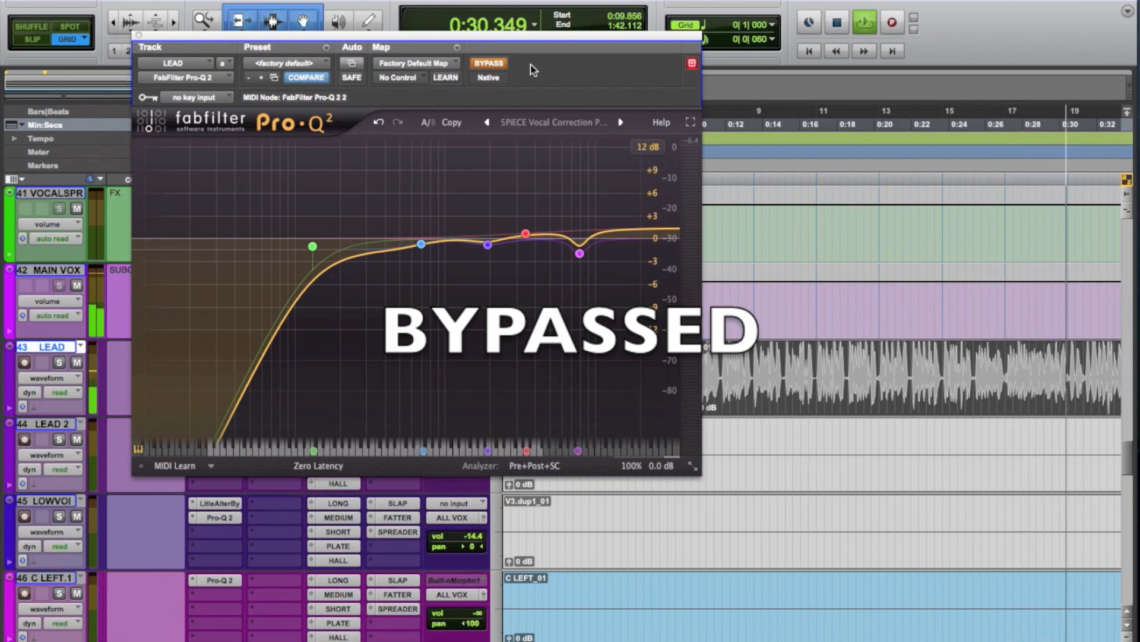
{"action": "key", "text": "space"}
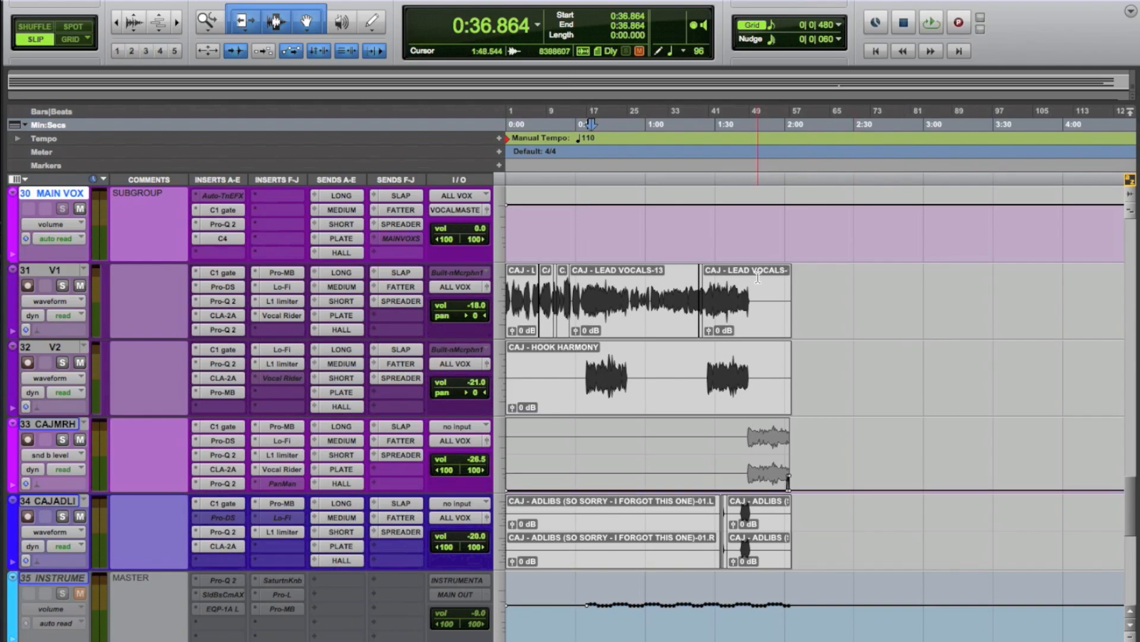
{"action": "left_click", "coordinate": [633, 222]}
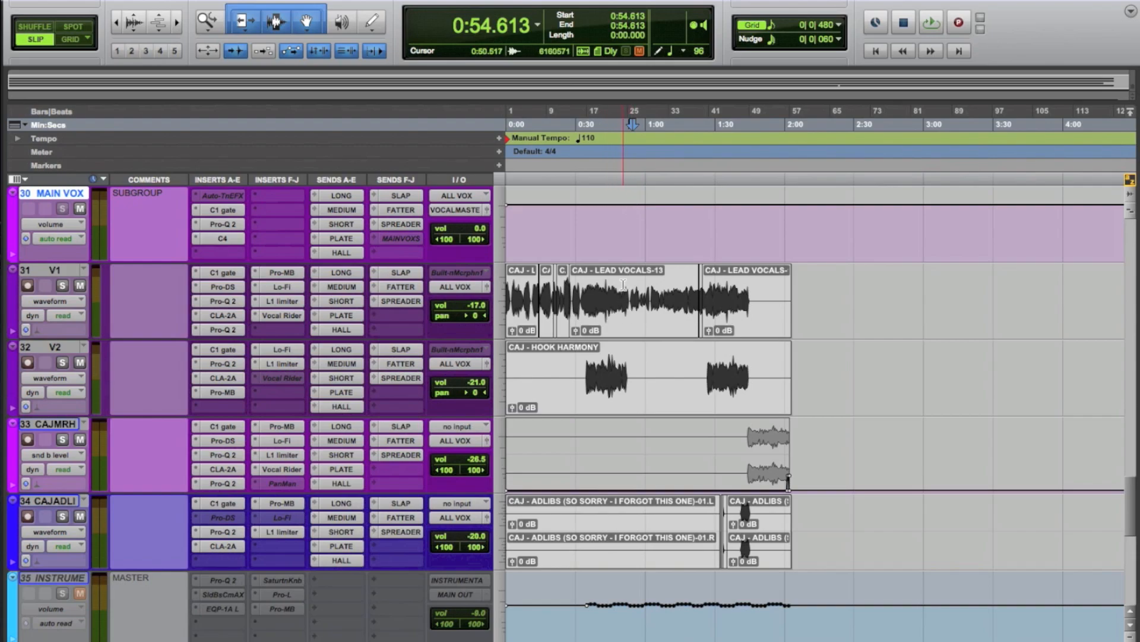
{"action": "left_click_drag", "start_coordinate": [587, 296], "coordinate": [698, 299]}
{"action": "left_click", "coordinate": [847, 309]}
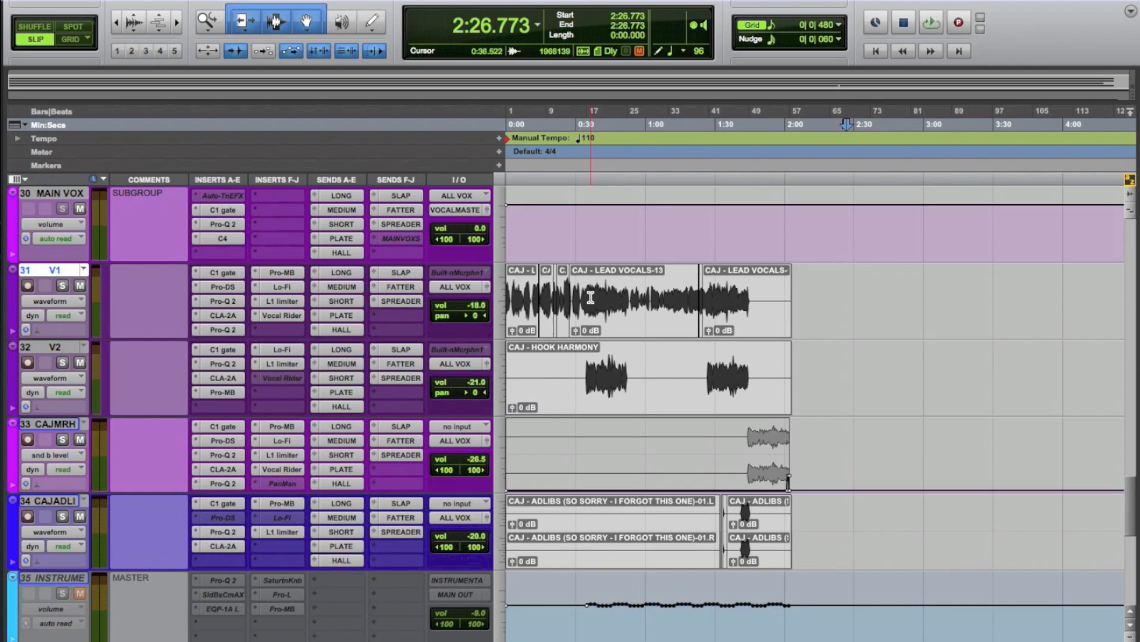
Play the song from the start of the hook harmony, comparing the CLA-2A compressor on V1 bypassed and enabled
{"action": "left_click", "coordinate": [610, 296]}
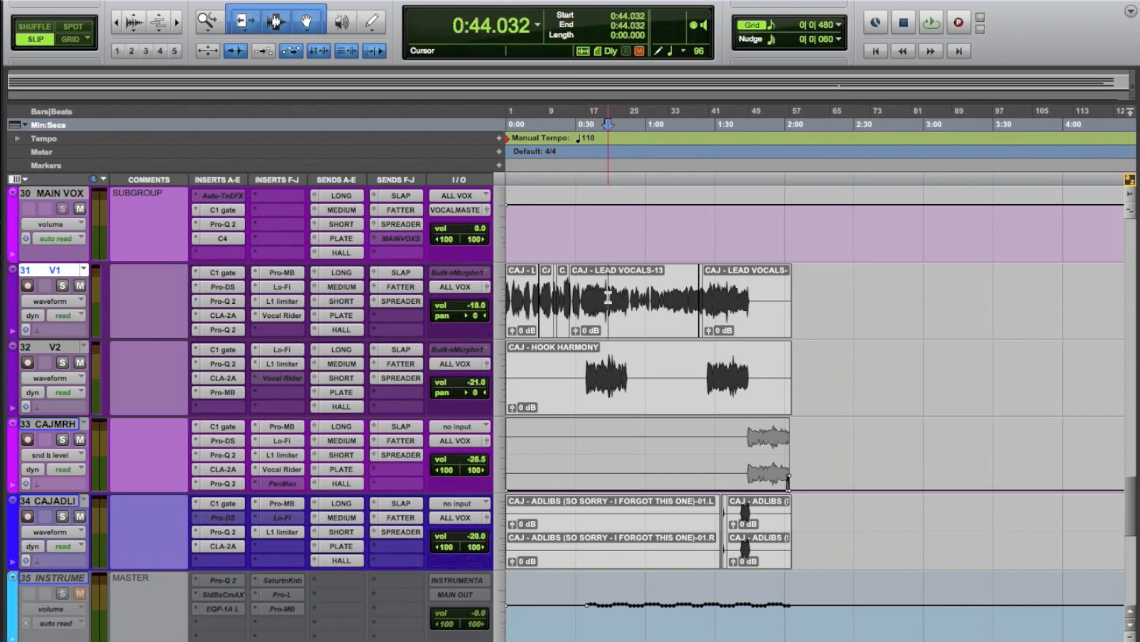
{"action": "key", "text": "ctrl+bracketright"}
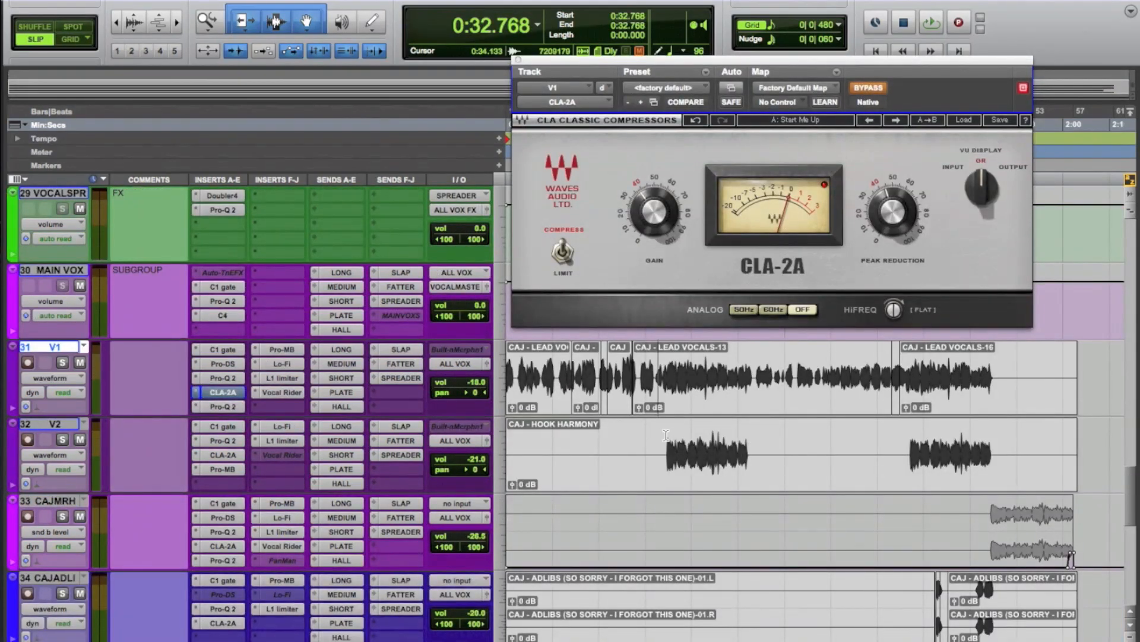
{"action": "left_click", "coordinate": [666, 435]}
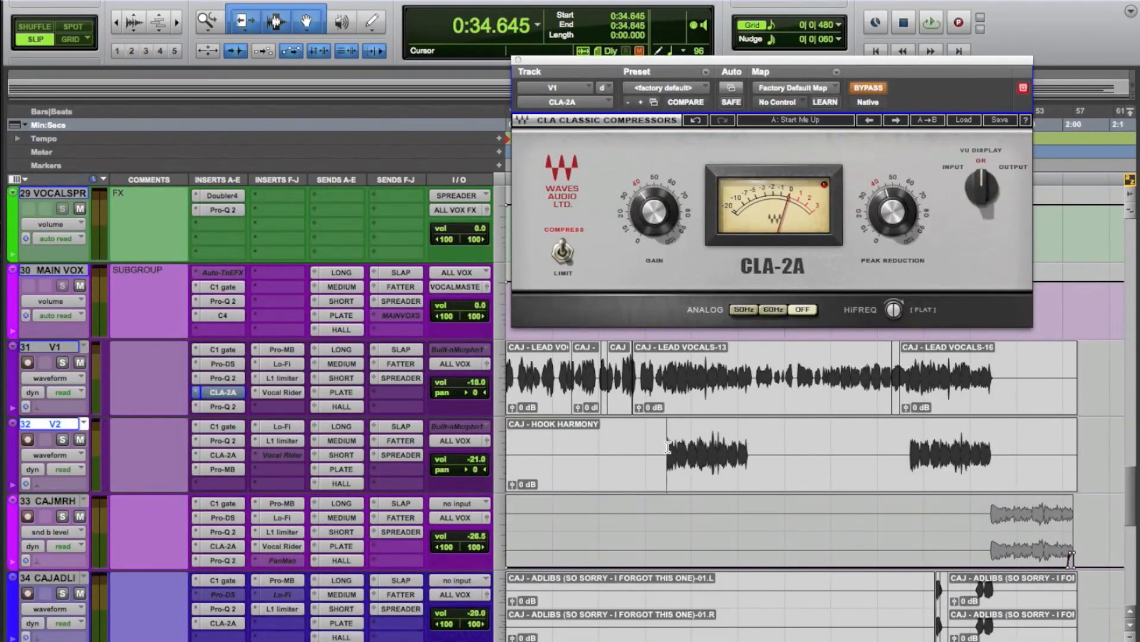
{"action": "key", "text": "space"}
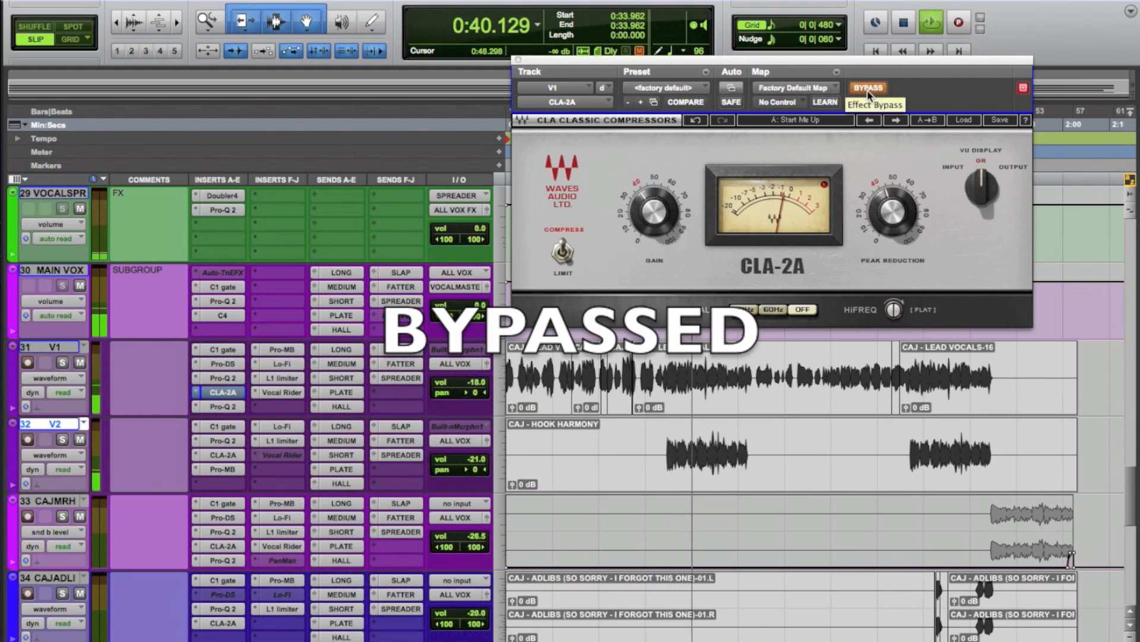
{"action": "left_click", "coordinate": [868, 89]}
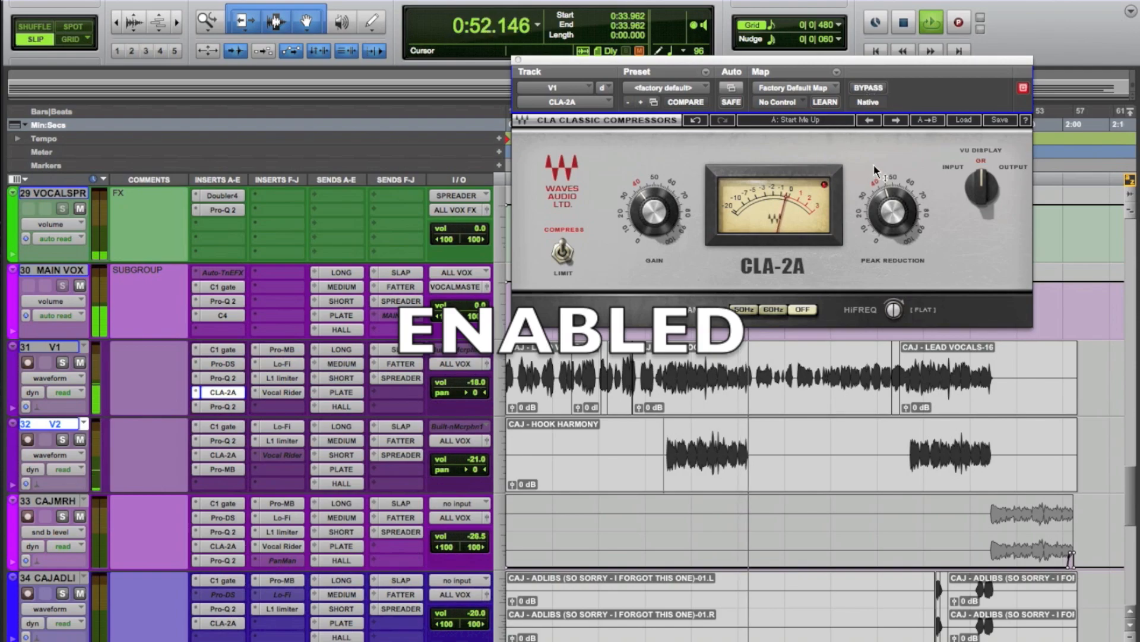
{"action": "key", "text": "space"}
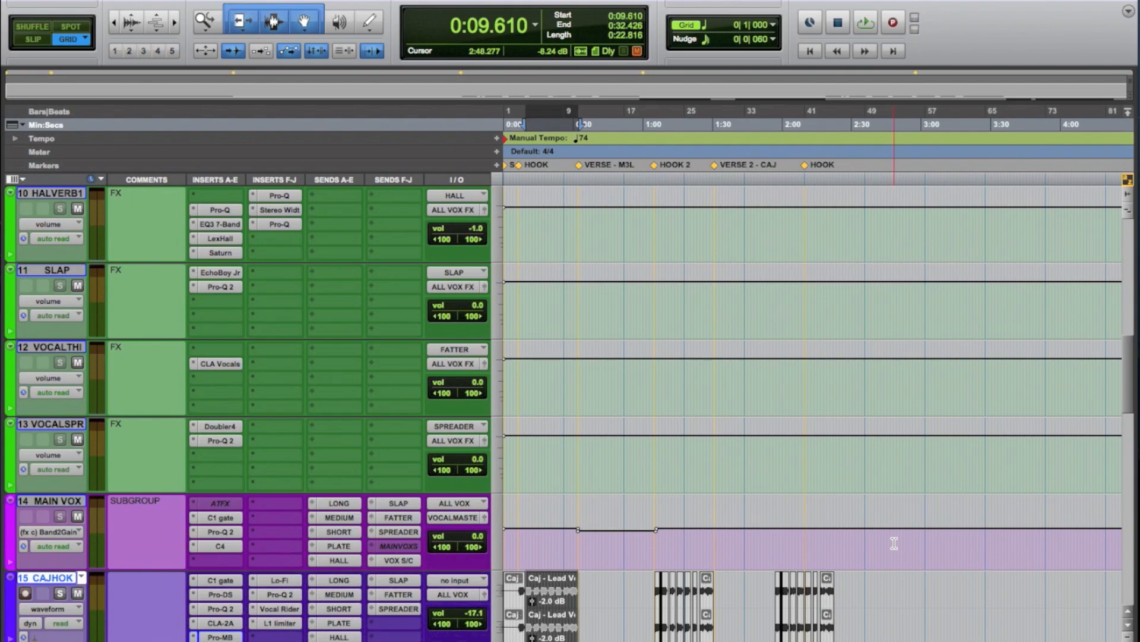
Open the Pro-MB compressor on the CAJ HOOK track and show the settings of Band 1
{"action": "left_click", "coordinate": [220, 636]}
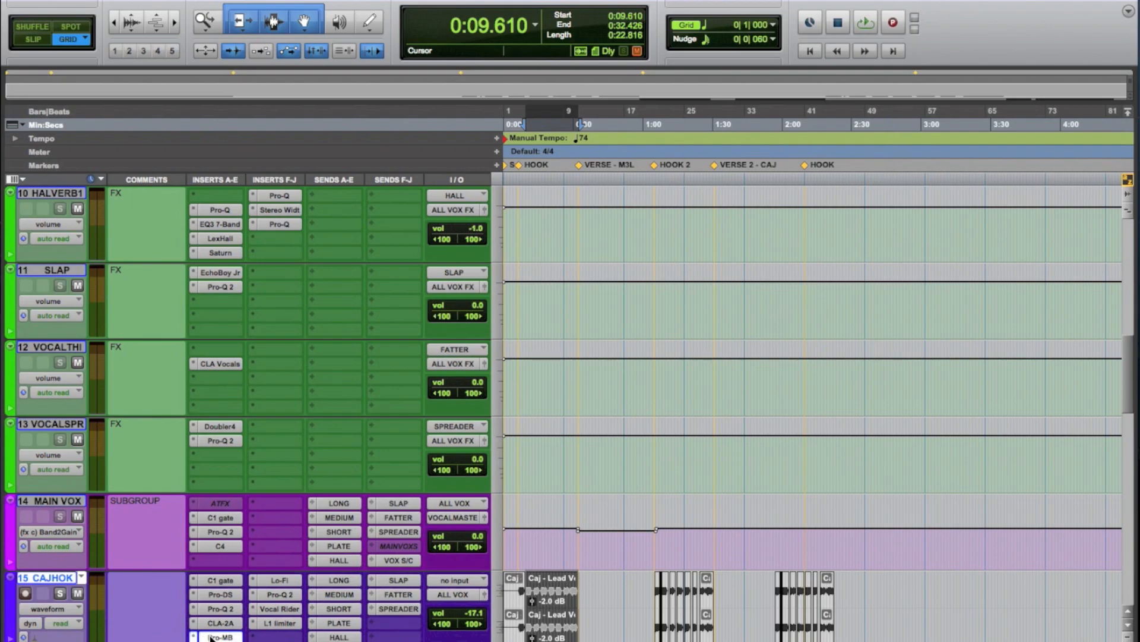
{"action": "left_click_drag", "start_coordinate": [612, 104], "coordinate": [469, 47]}
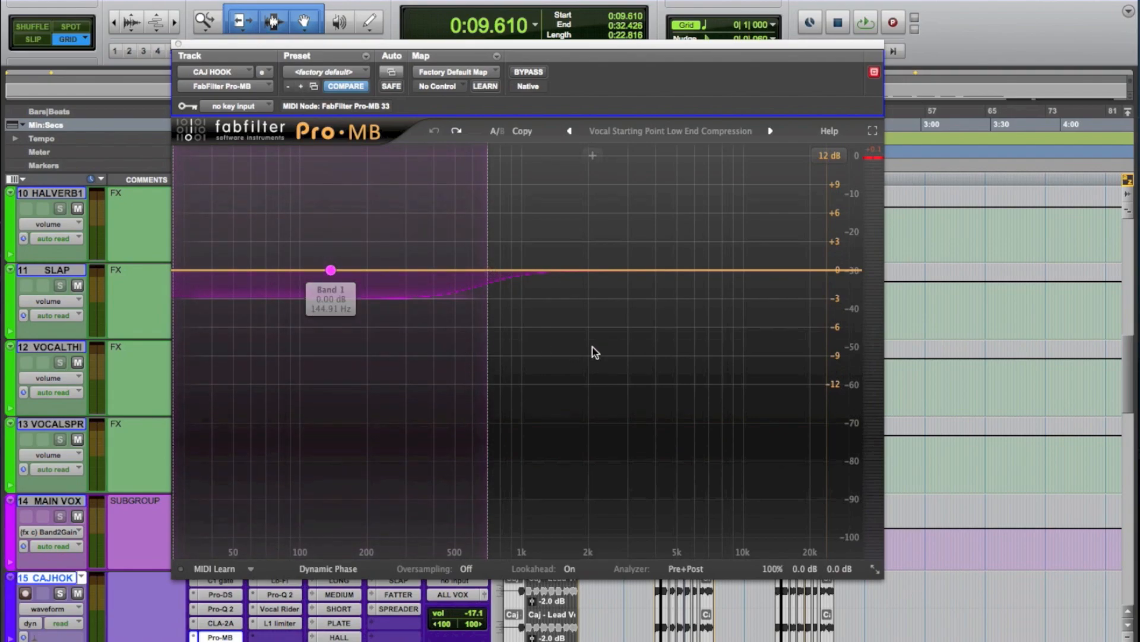
{"action": "left_click", "coordinate": [330, 270]}
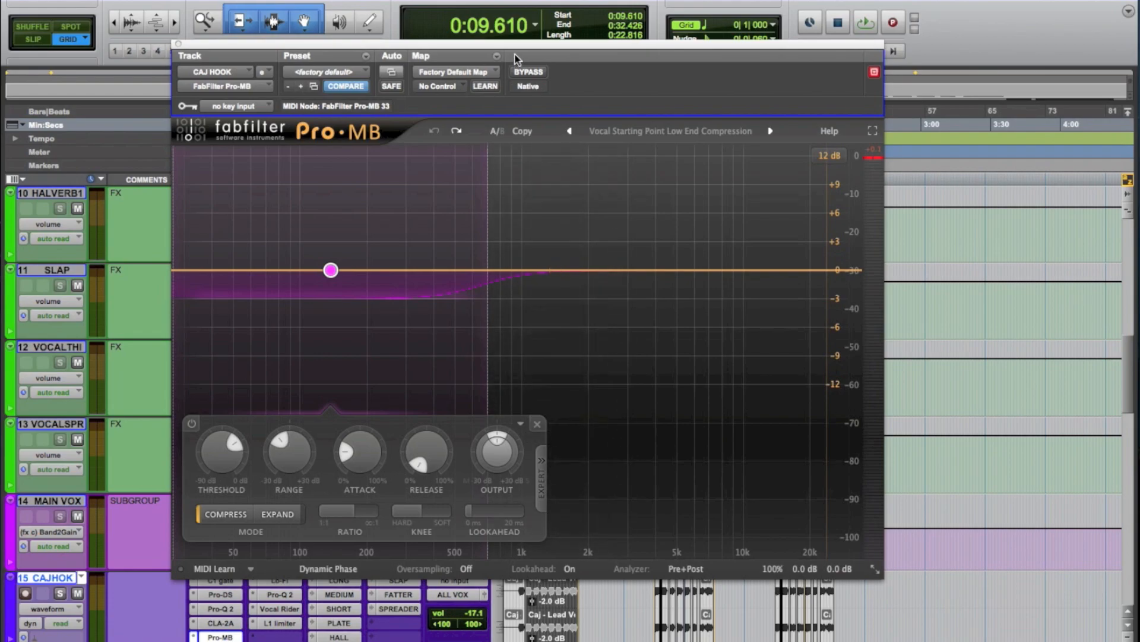
Play the selected hook vocals while comparing CAJ HOOK's Pro-MB bypassed and enabled
{"action": "left_click", "coordinate": [534, 74]}
{"action": "key", "text": "space"}
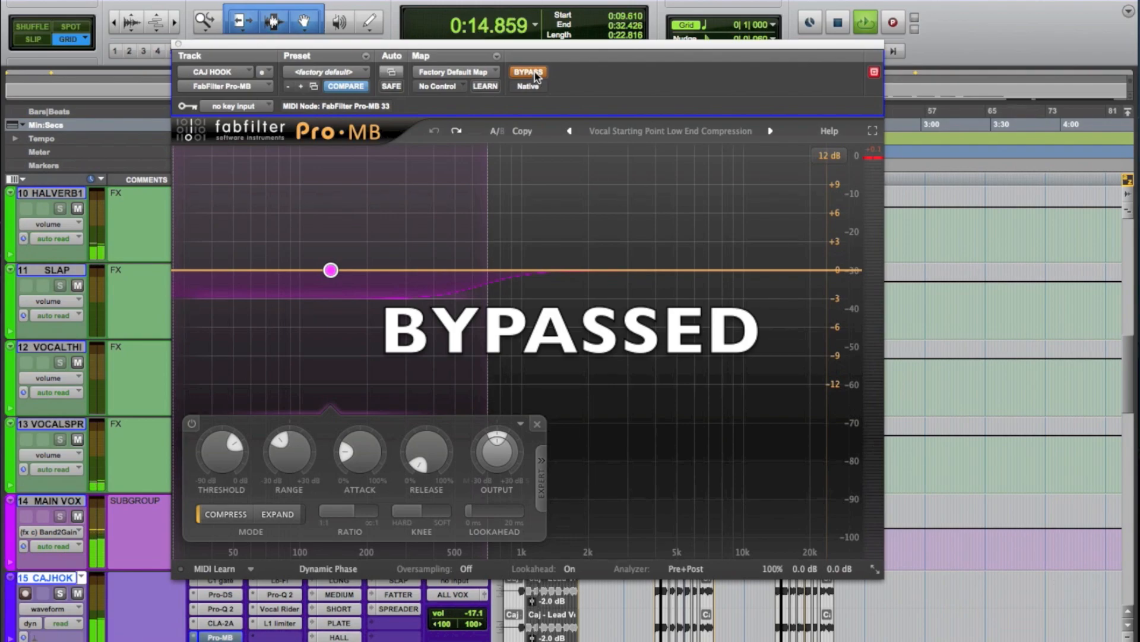
{"action": "left_click", "coordinate": [535, 72]}
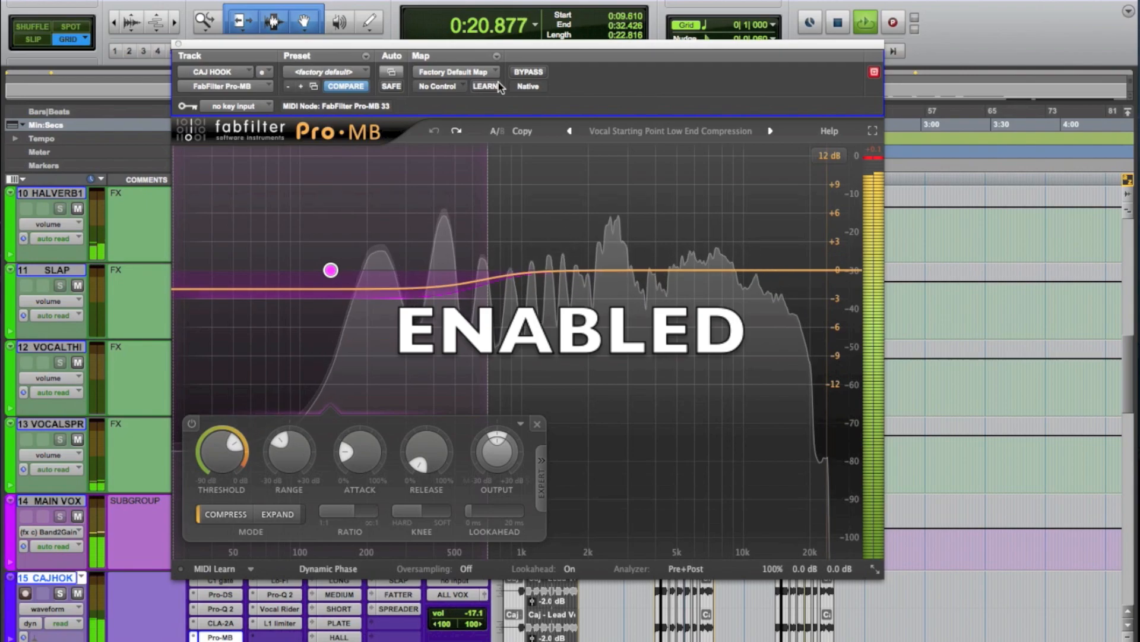
{"action": "left_click", "coordinate": [530, 71]}
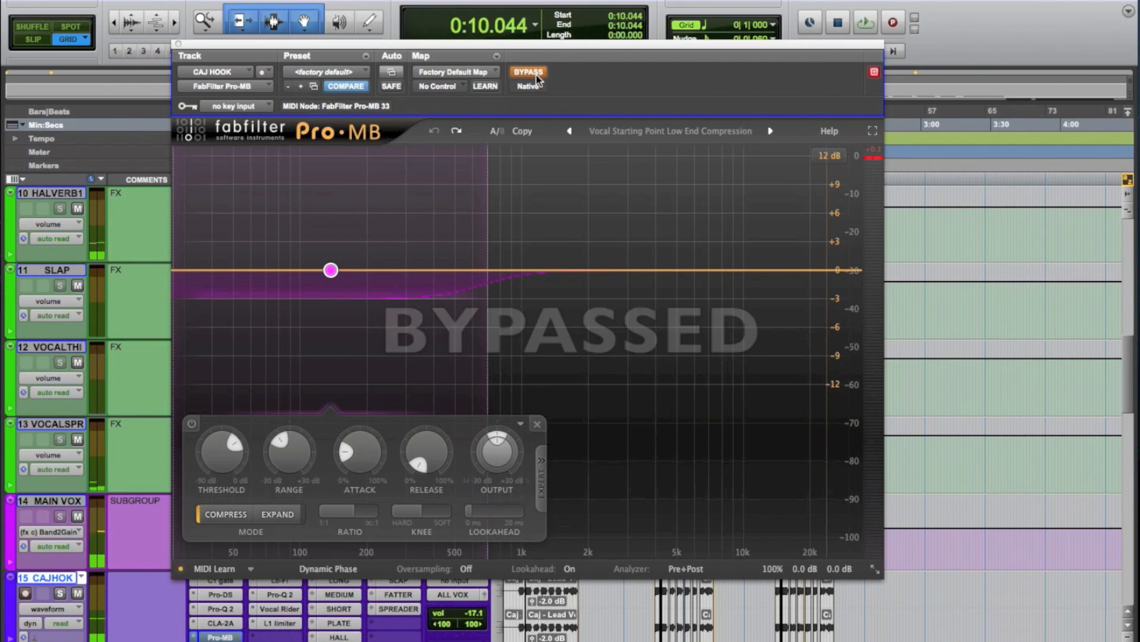
{"action": "left_click", "coordinate": [537, 75]}
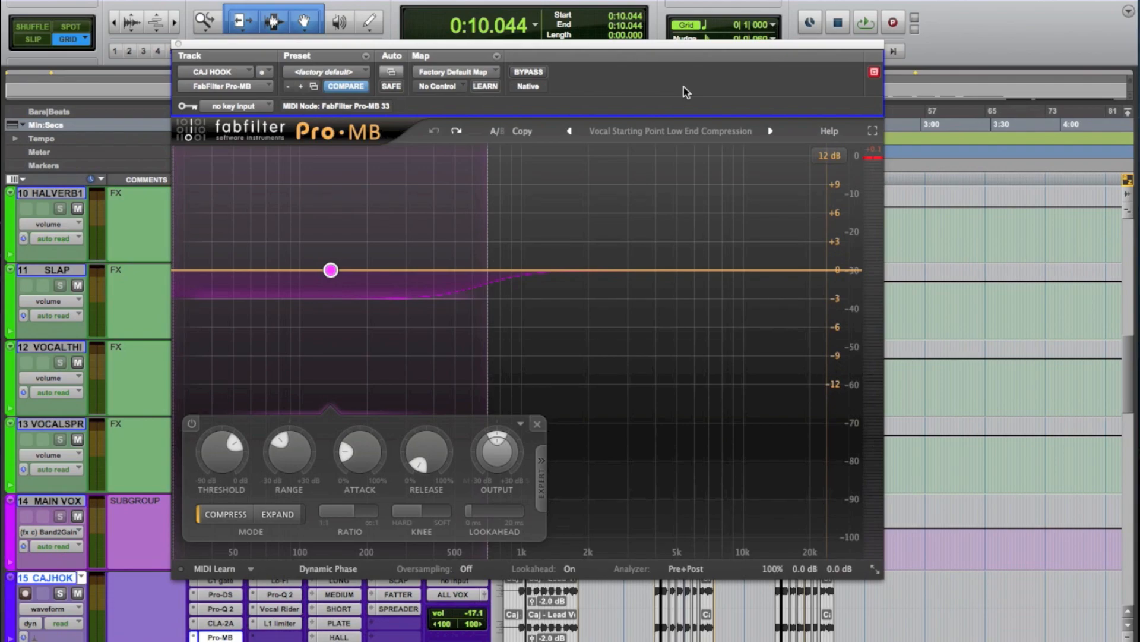
Solo the CAJ HOOK track and play its lead vocal with Pro-MB's Band 1 soloed, then with the full frequency range
{"action": "left_click", "coordinate": [546, 615]}
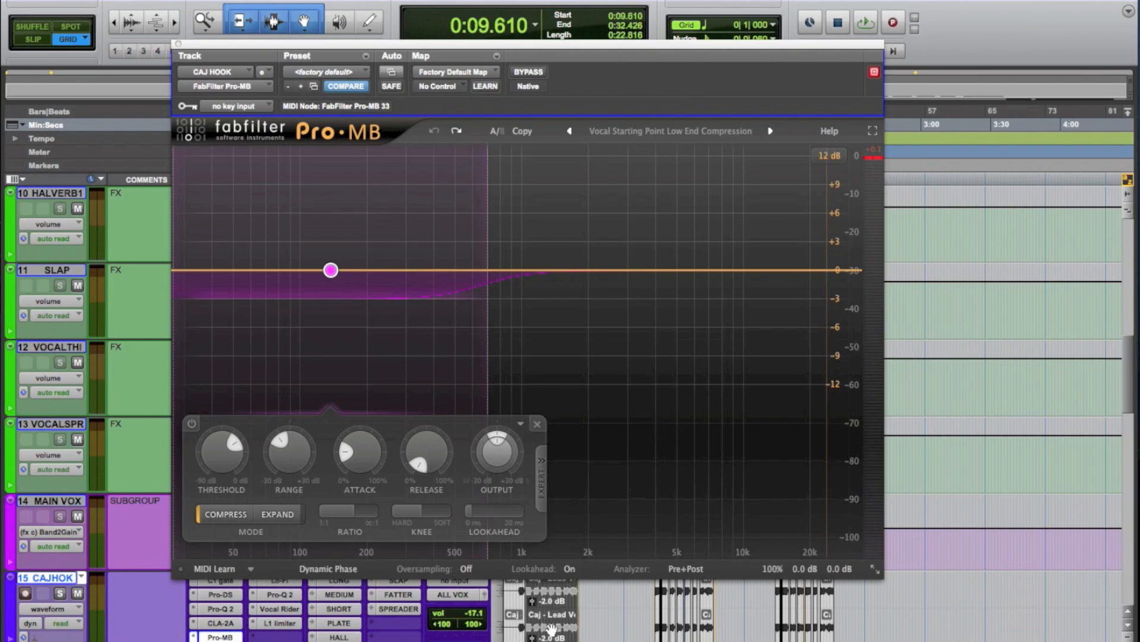
{"action": "left_click", "coordinate": [58, 593]}
{"action": "left_click", "coordinate": [187, 156]}
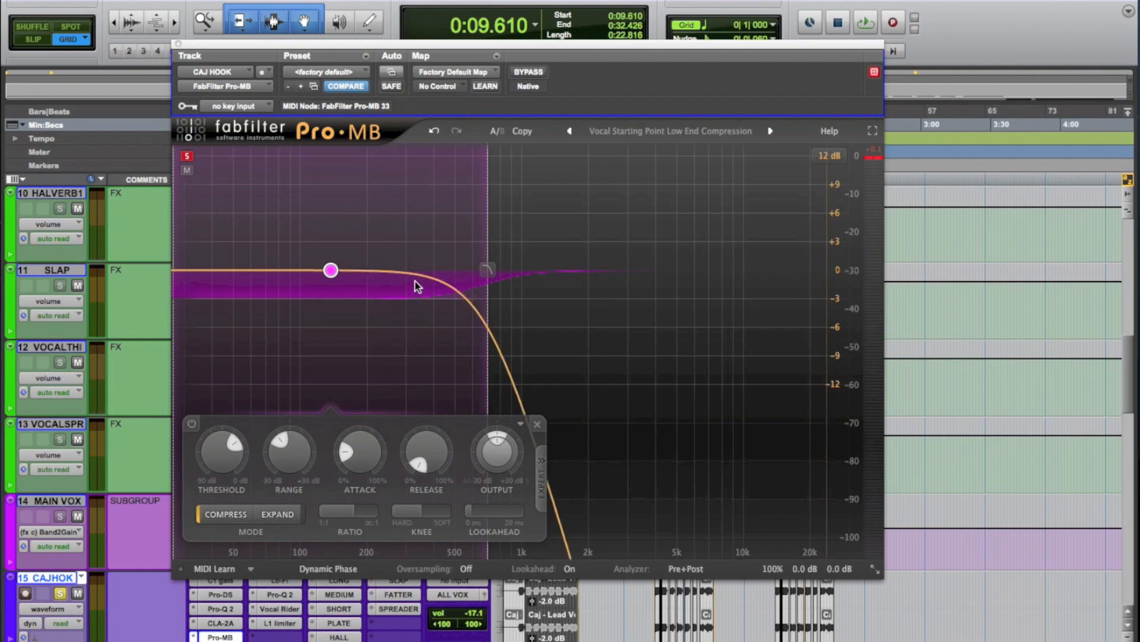
{"action": "key", "text": "space"}
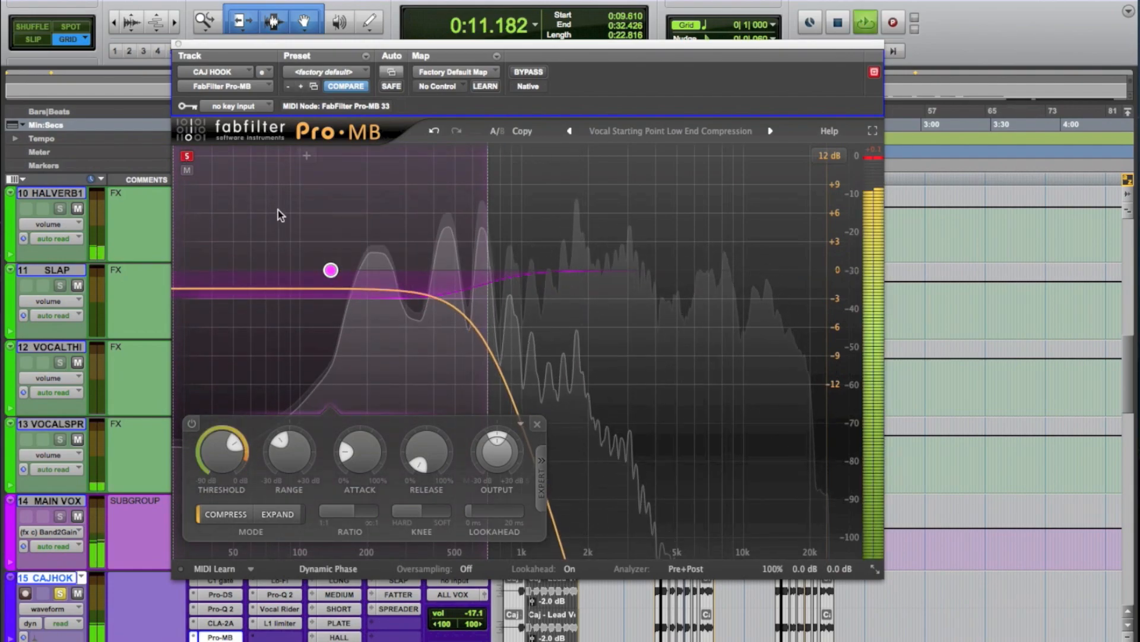
{"action": "key", "text": "space"}
{"action": "left_click", "coordinate": [187, 157]}
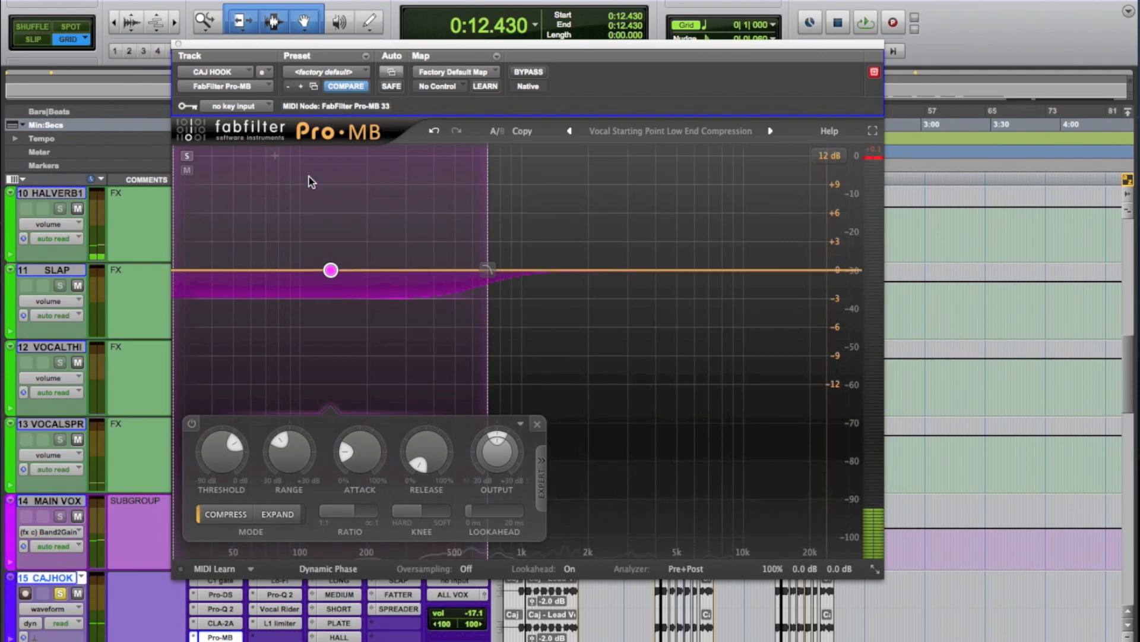
{"action": "key", "text": "space"}
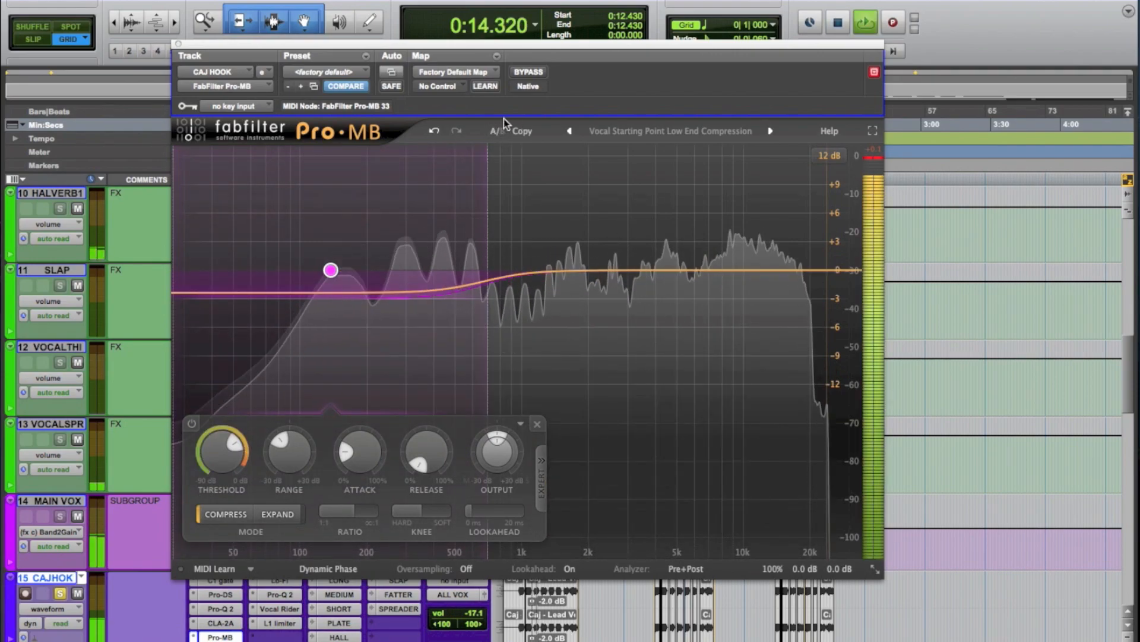
Compare the soloed CAJ HOOK vocal with Pro-MB bypassed and enabled during playback
{"action": "left_click", "coordinate": [530, 74]}
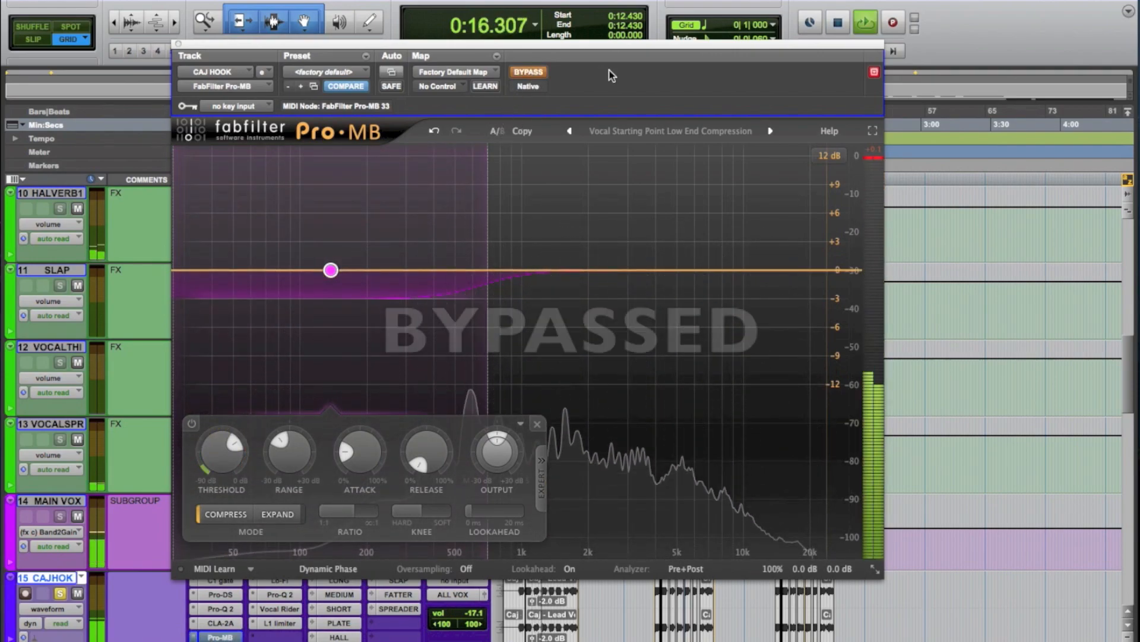
{"action": "left_click", "coordinate": [534, 72]}
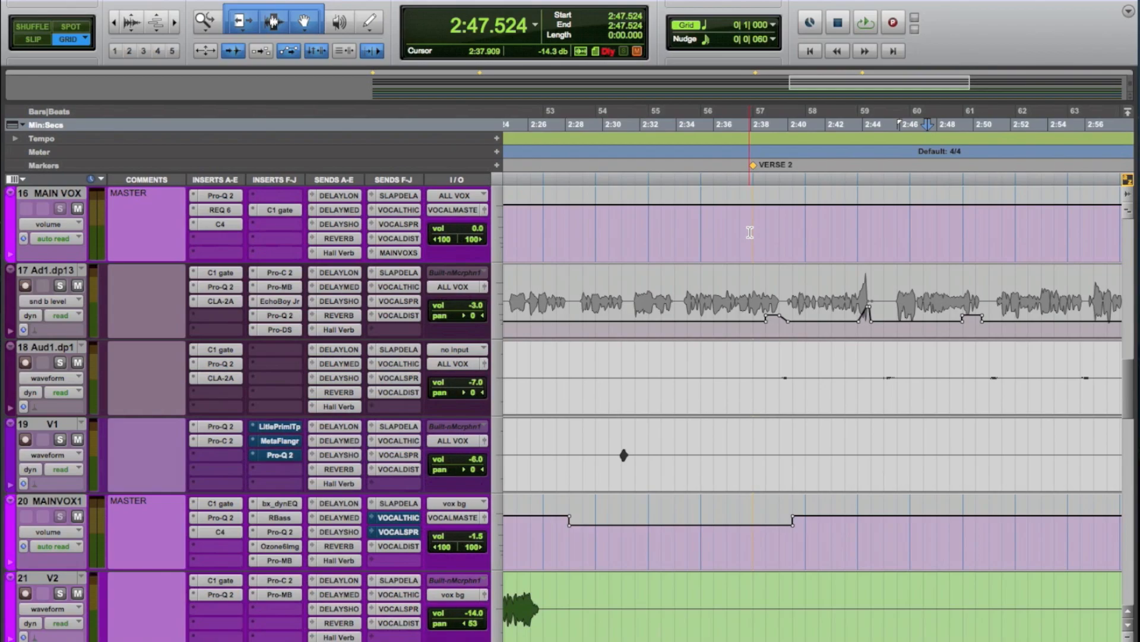
Show the DELAY MEDIUM send of the Ad1.dp13 track and highlight its send-level automation rise around 2:44
{"action": "left_click", "coordinate": [340, 286]}
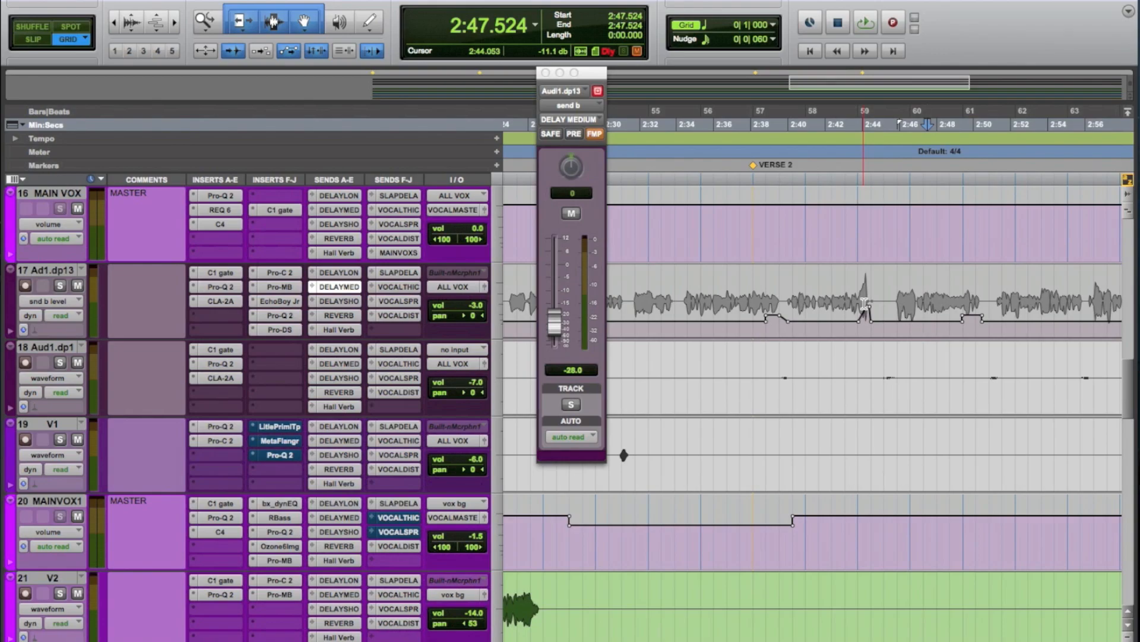
{"action": "left_click", "coordinate": [346, 287]}
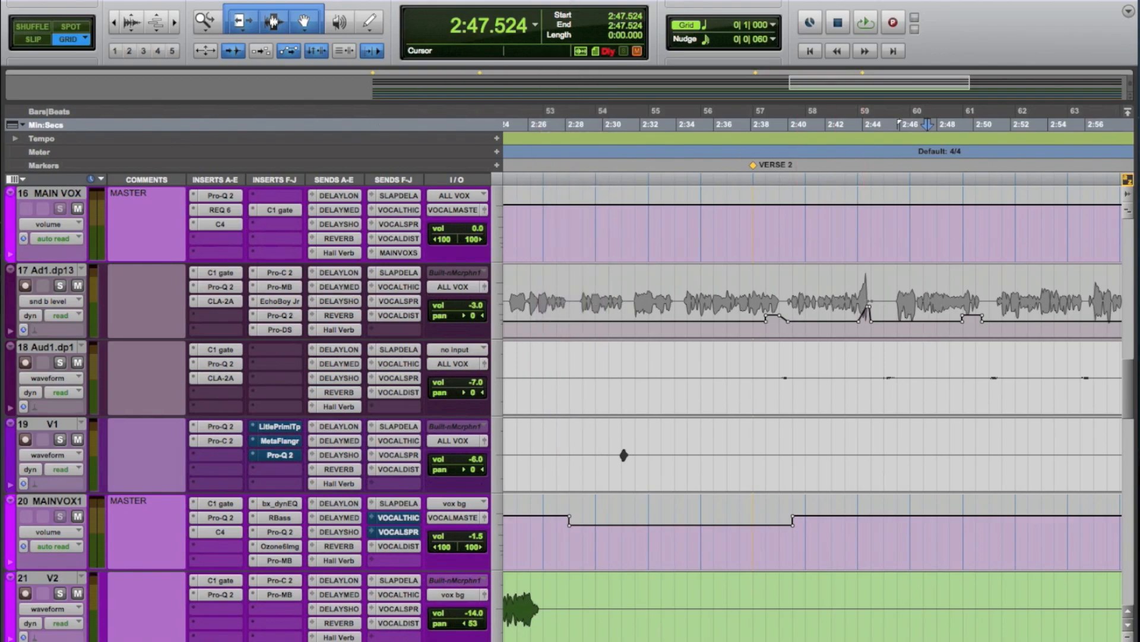
{"action": "left_click", "coordinate": [741, 303]}
{"action": "left_click", "coordinate": [763, 310]}
{"action": "left_click_drag", "start_coordinate": [763, 310], "coordinate": [884, 306]}
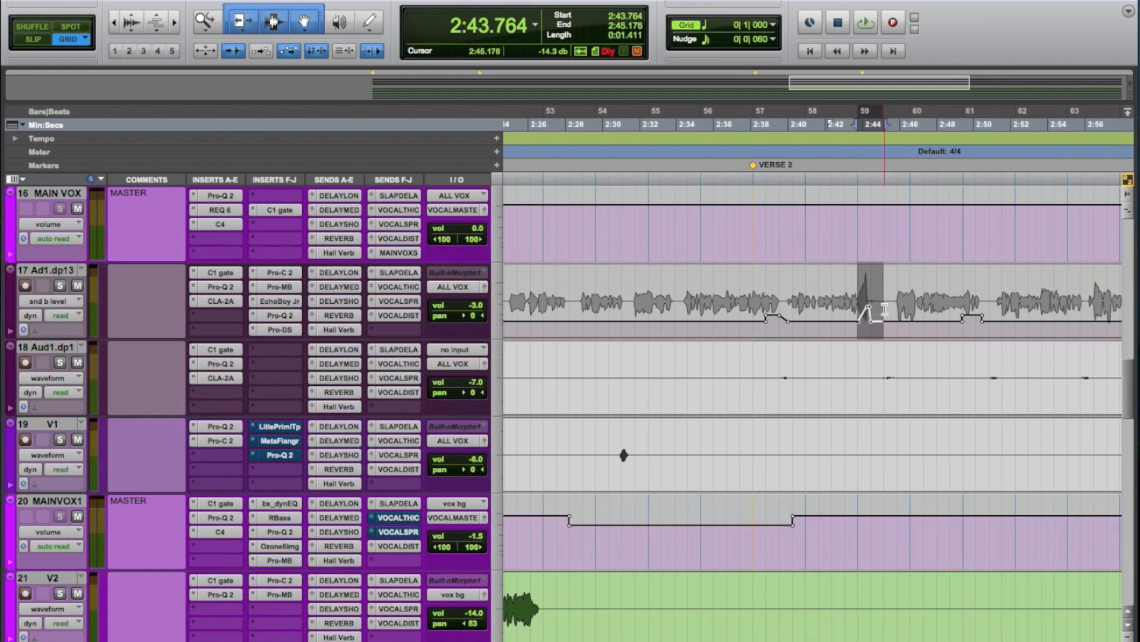
Play the Ad1.dp13 vocal from just before the VERSE 2 marker through the automated delay throw near 2:44
{"action": "left_click", "coordinate": [844, 304]}
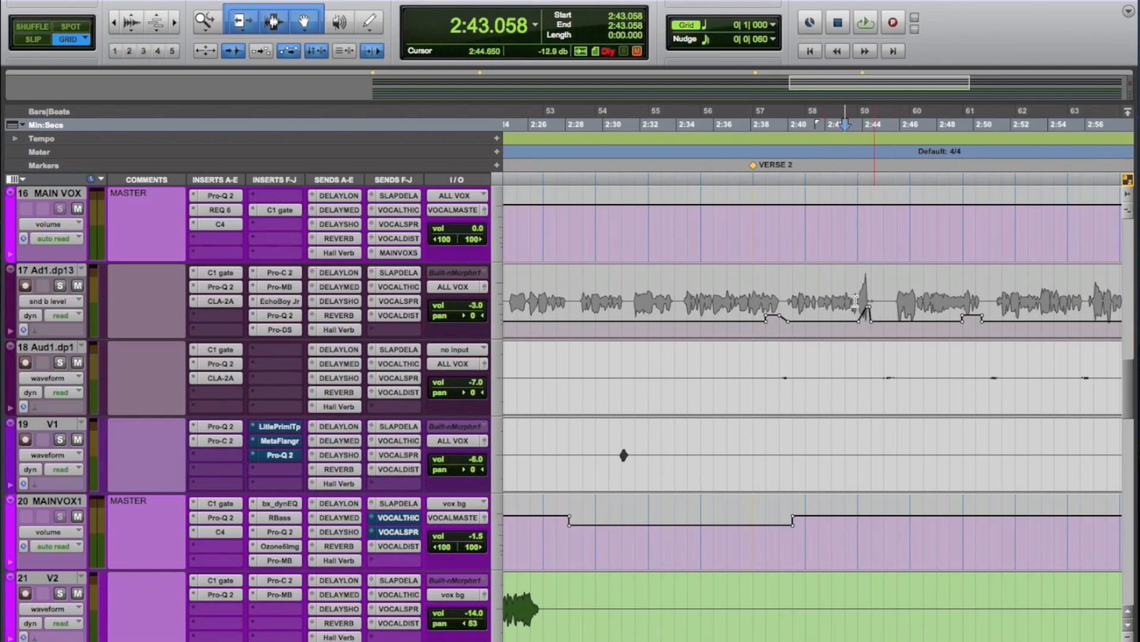
{"action": "left_click", "coordinate": [752, 300]}
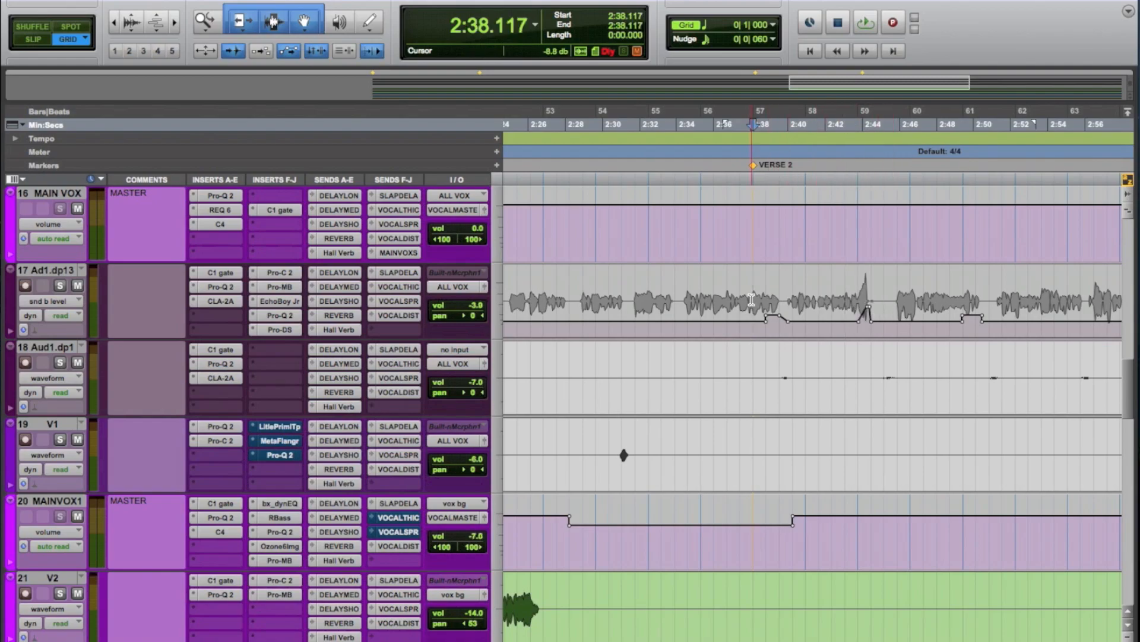
{"action": "left_click", "coordinate": [724, 292]}
{"action": "key", "text": "space"}
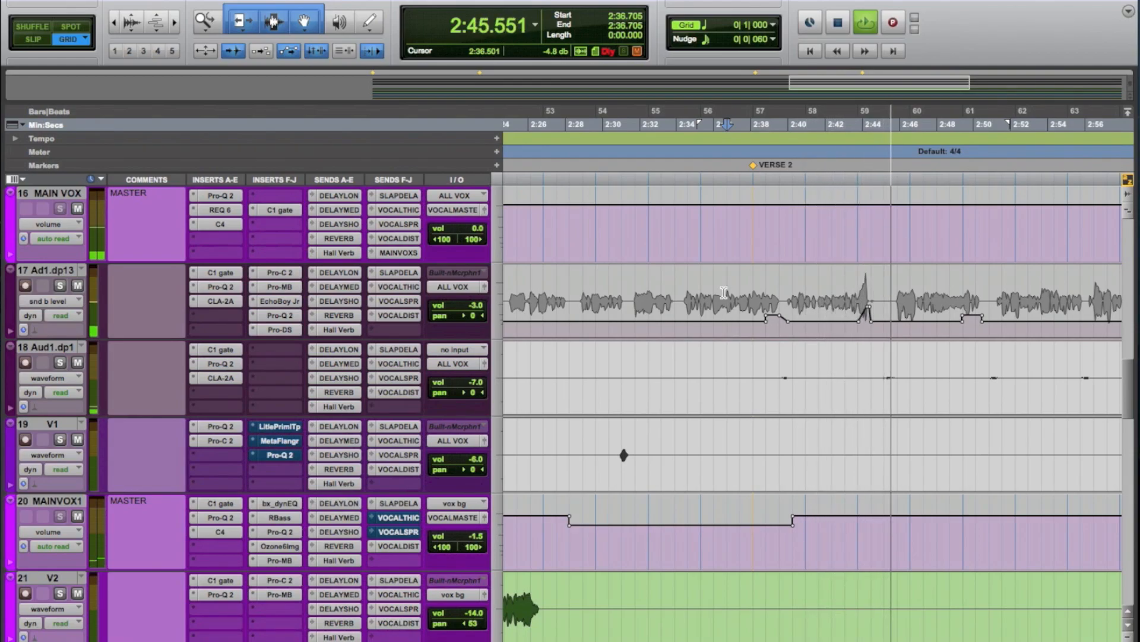
{"action": "key", "text": "space"}
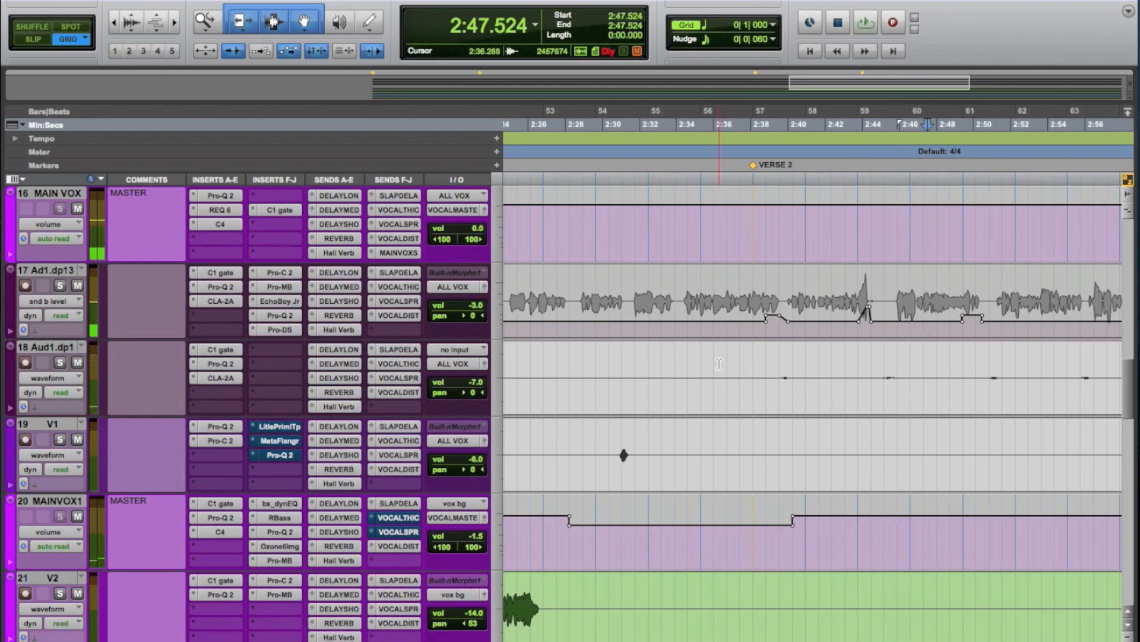
Examine the shape of the delay send automation on Ad1.dp13 around 2:43.764 up close
{"action": "left_click", "coordinate": [860, 297]}
{"action": "key", "text": "t"}
{"action": "key", "text": "t"}
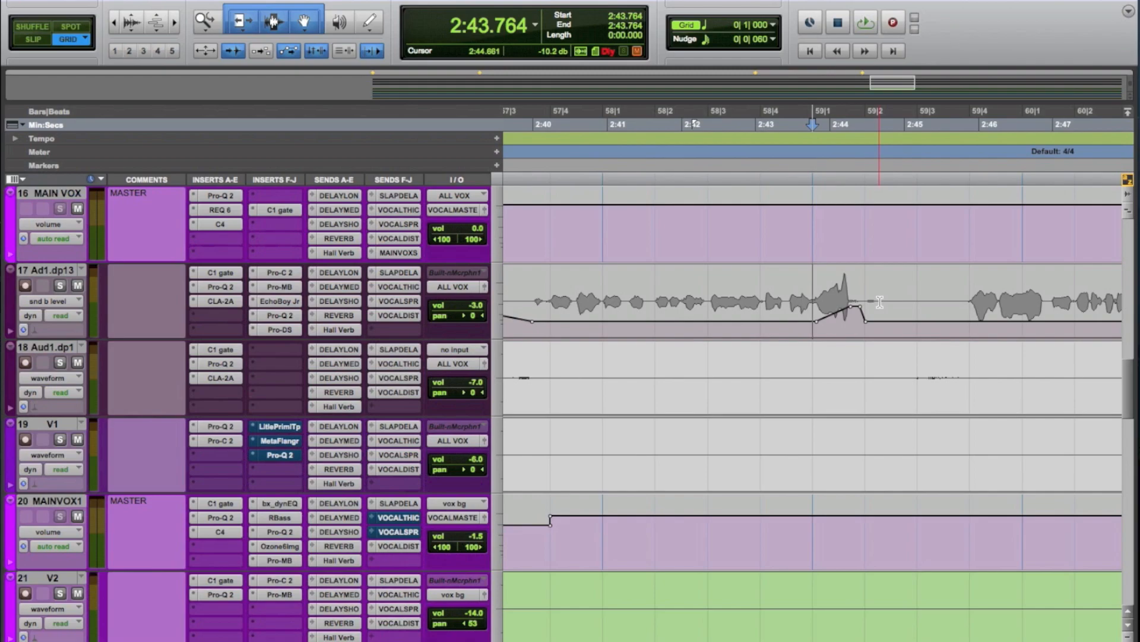
{"action": "key", "text": "r"}
{"action": "key", "text": "r"}
{"action": "key", "text": "r"}
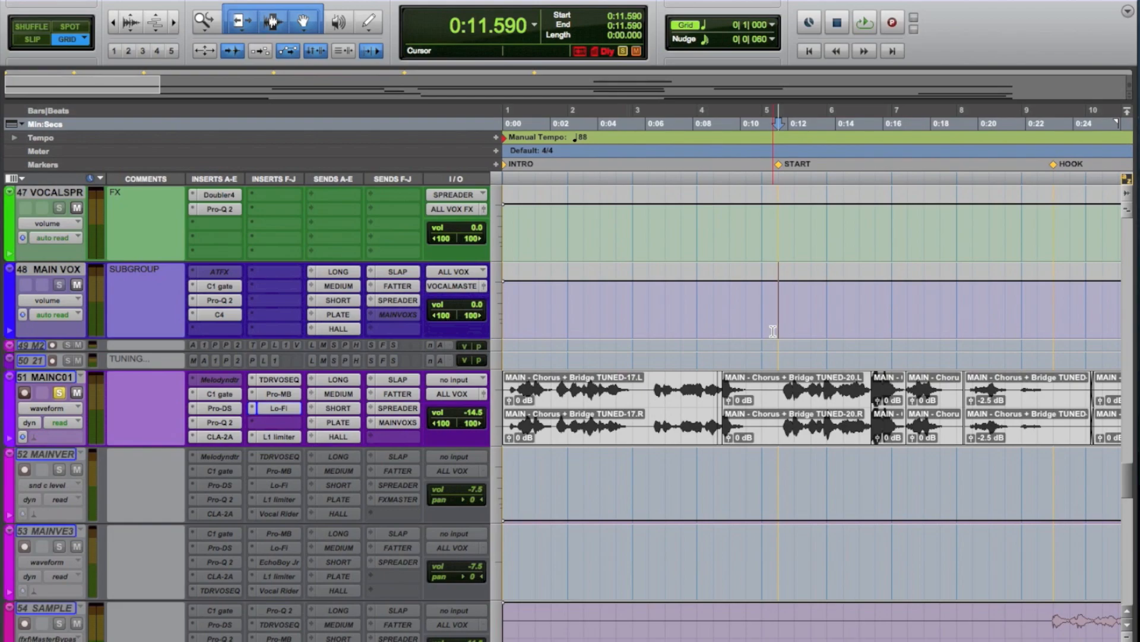
Open Lo-Fi on the soloed MAINC01 track and play the vocal from the START marker with the plug-in bypassed
{"action": "left_click", "coordinate": [278, 408]}
{"action": "left_click_drag", "start_coordinate": [594, 132], "coordinate": [590, 96]}
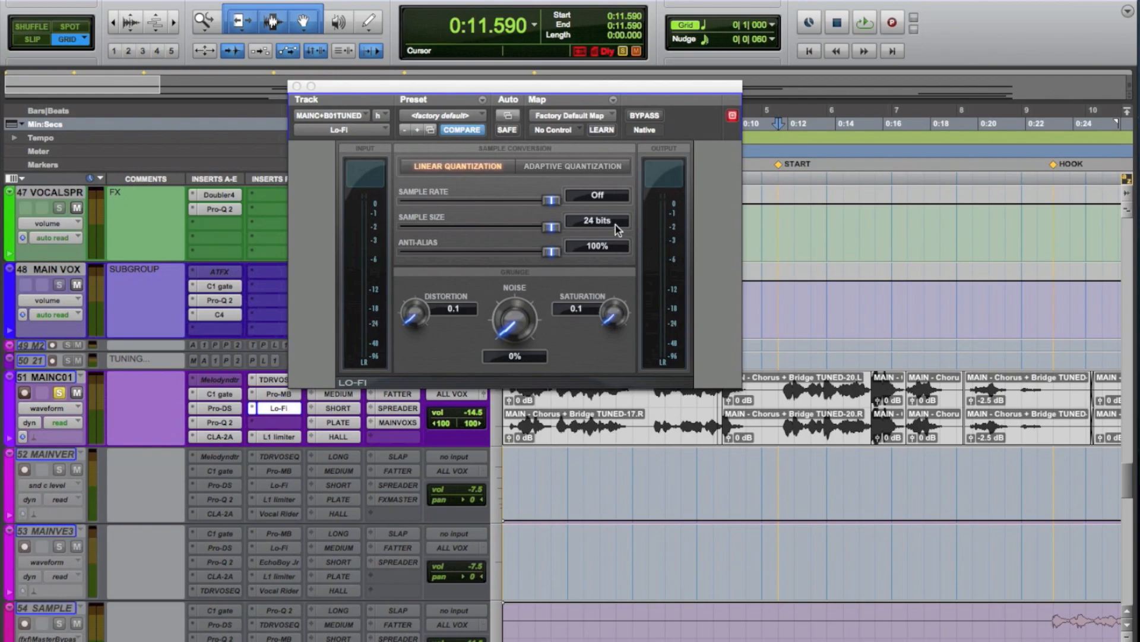
{"action": "left_click", "coordinate": [636, 118]}
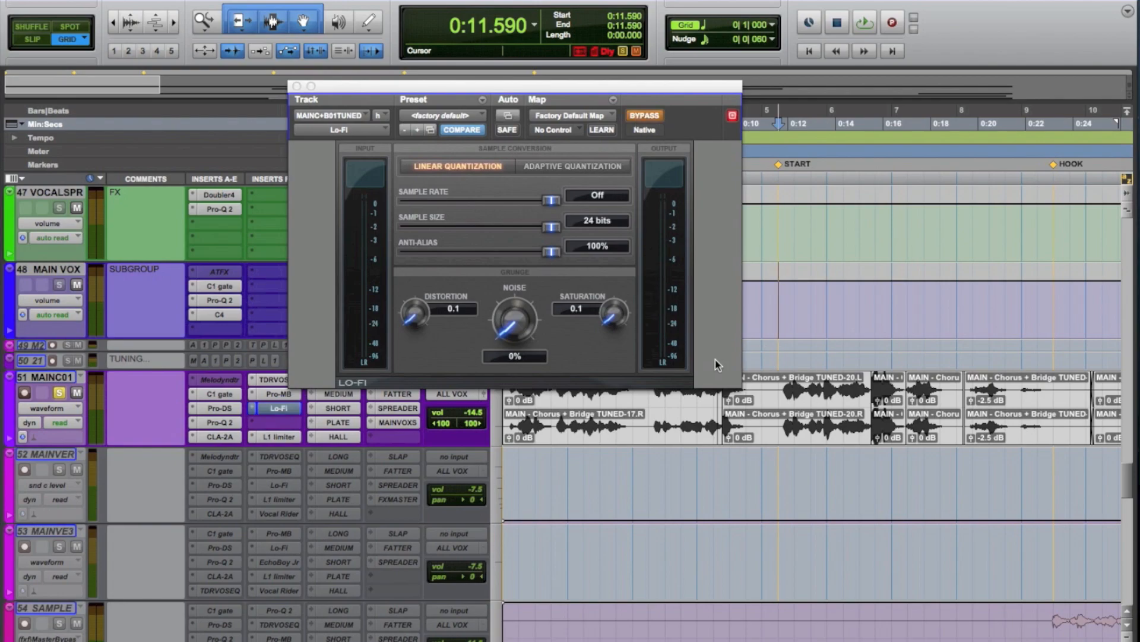
{"action": "key", "text": "space"}
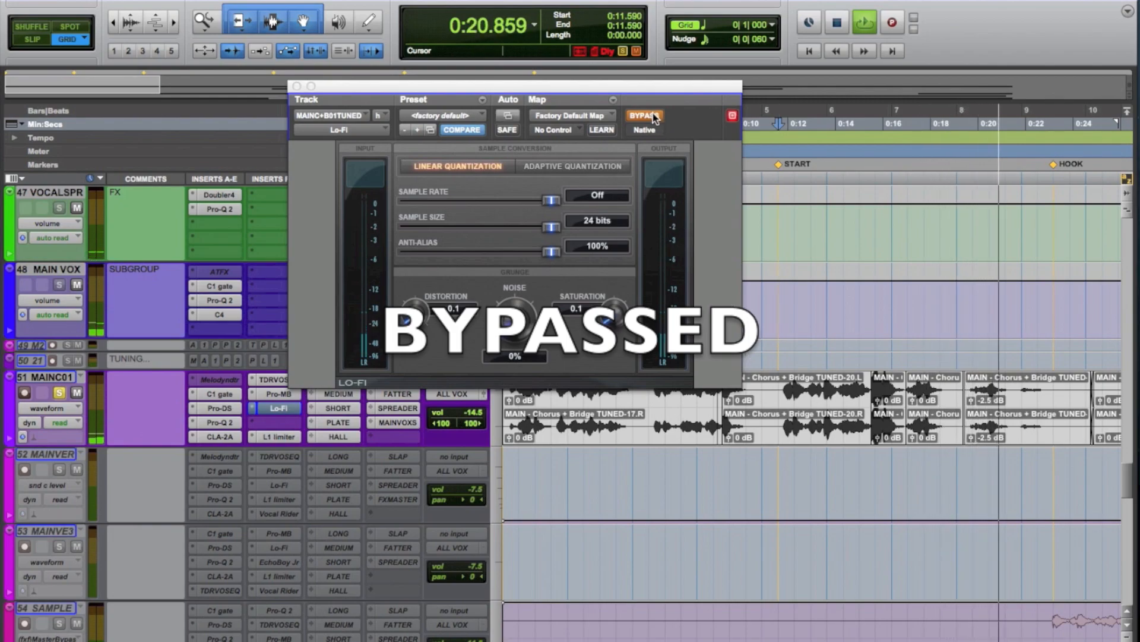
{"action": "key", "text": "space"}
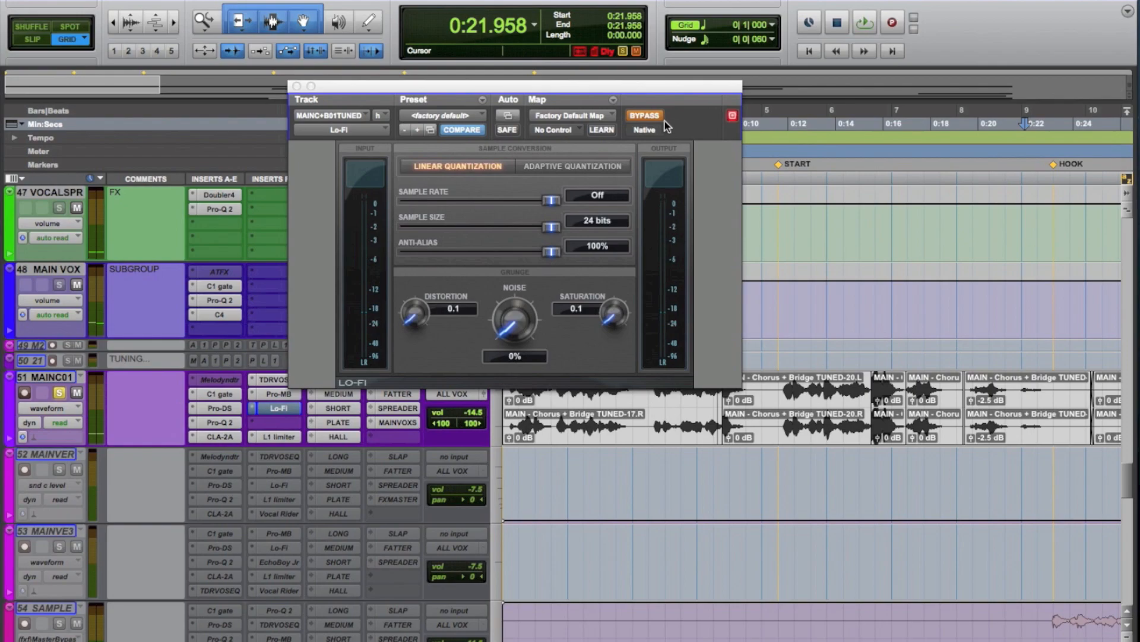
Re-enable Lo-Fi on MAINC01 and replay the soloed vocal from the START marker
{"action": "left_click", "coordinate": [645, 116]}
{"action": "left_click", "coordinate": [780, 321]}
{"action": "key", "text": "space"}
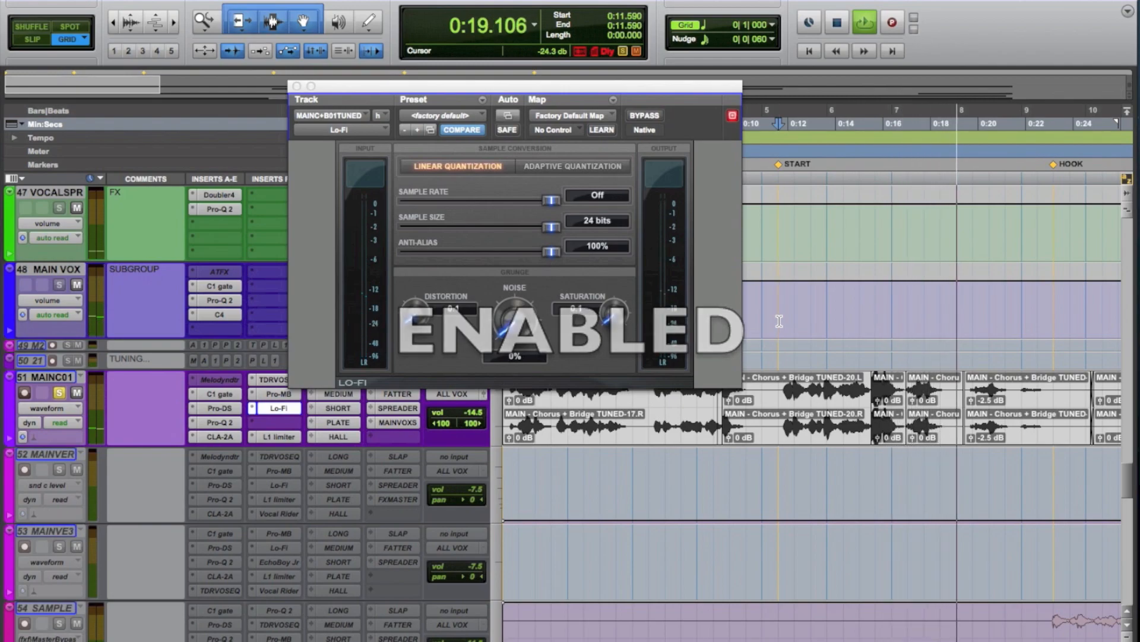
{"action": "key", "text": "space"}
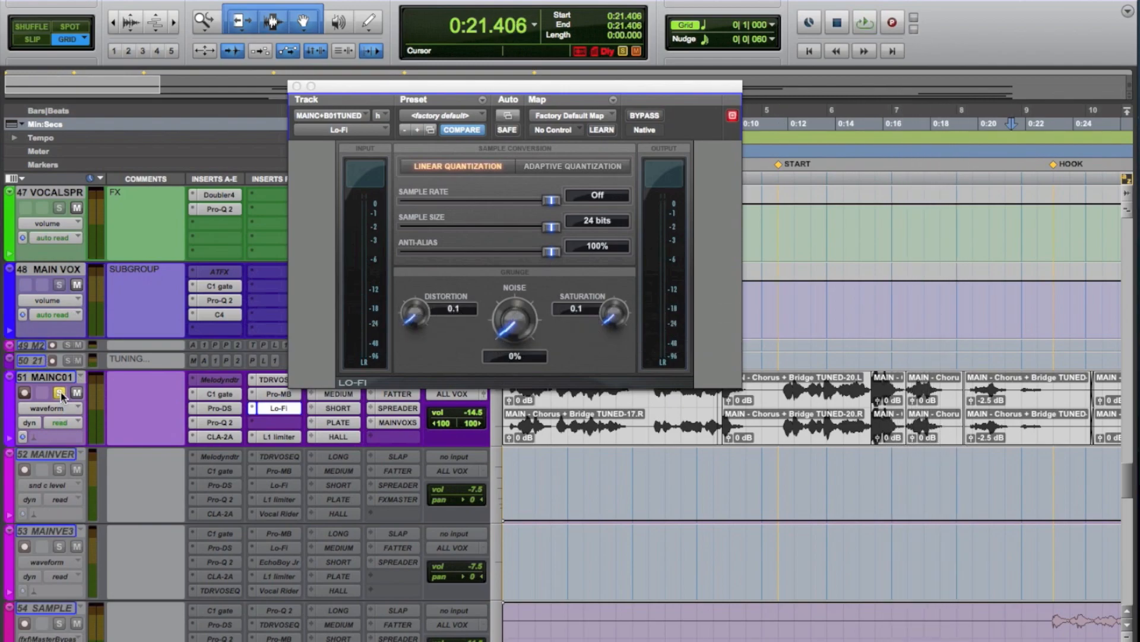